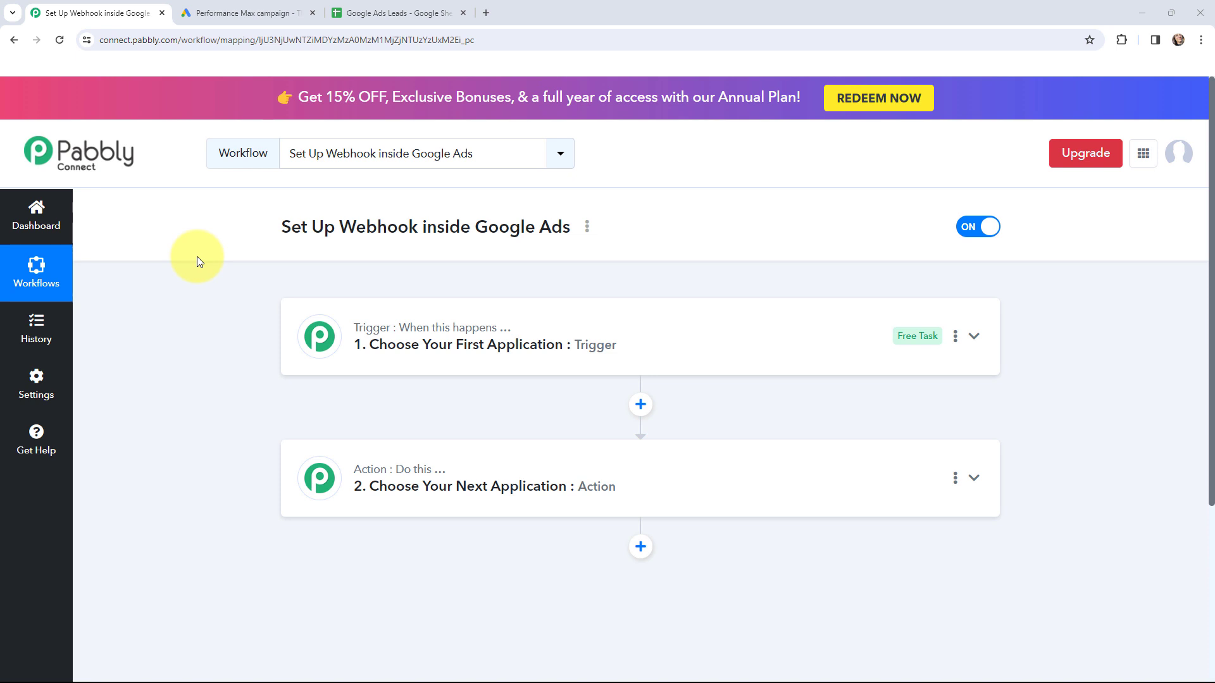
Step: Choose Google Ads as the workflow's trigger app
left_click(246, 13)
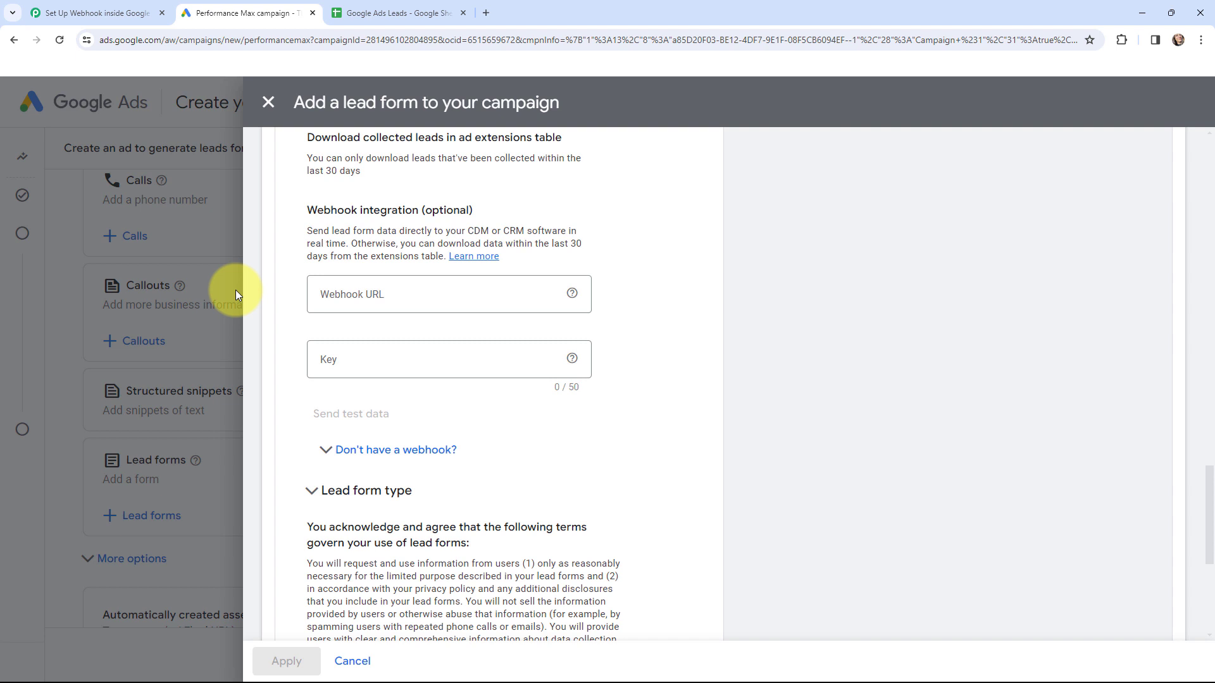
left_click(114, 7)
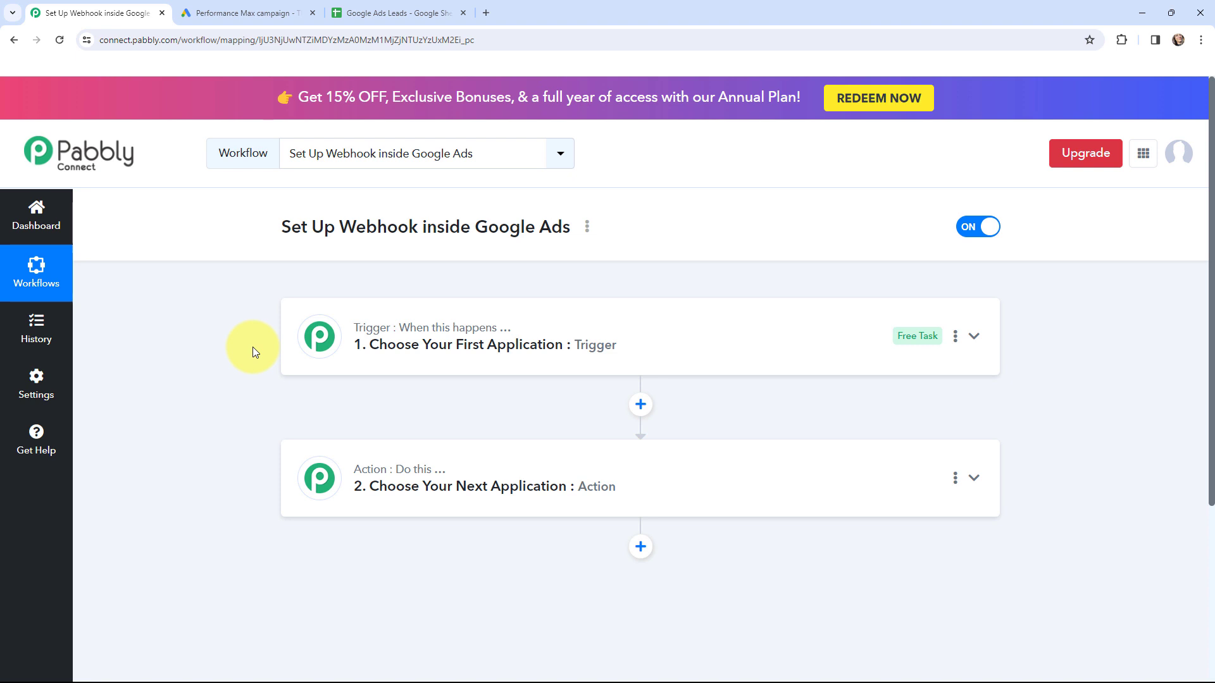
left_click(306, 335)
left_click(361, 422)
type("google ads")
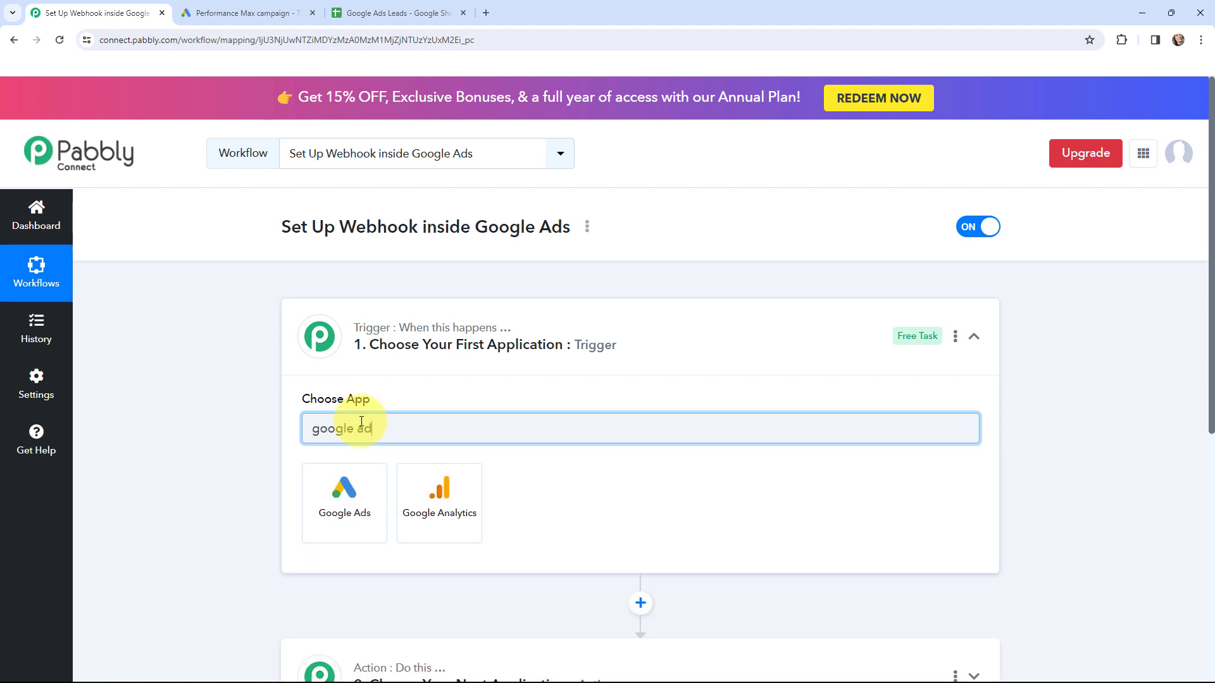
left_click(347, 486)
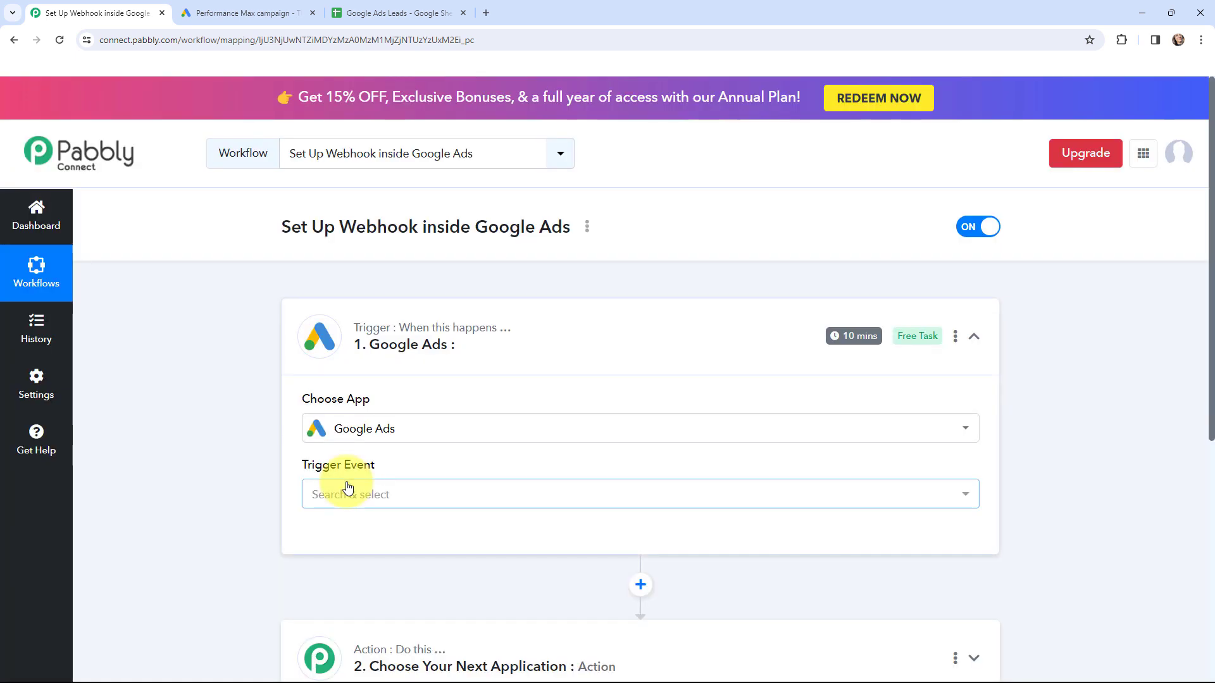
Step: Set the trigger event to New Lead Form Entry and review the webhook setup instructions
left_click(348, 493)
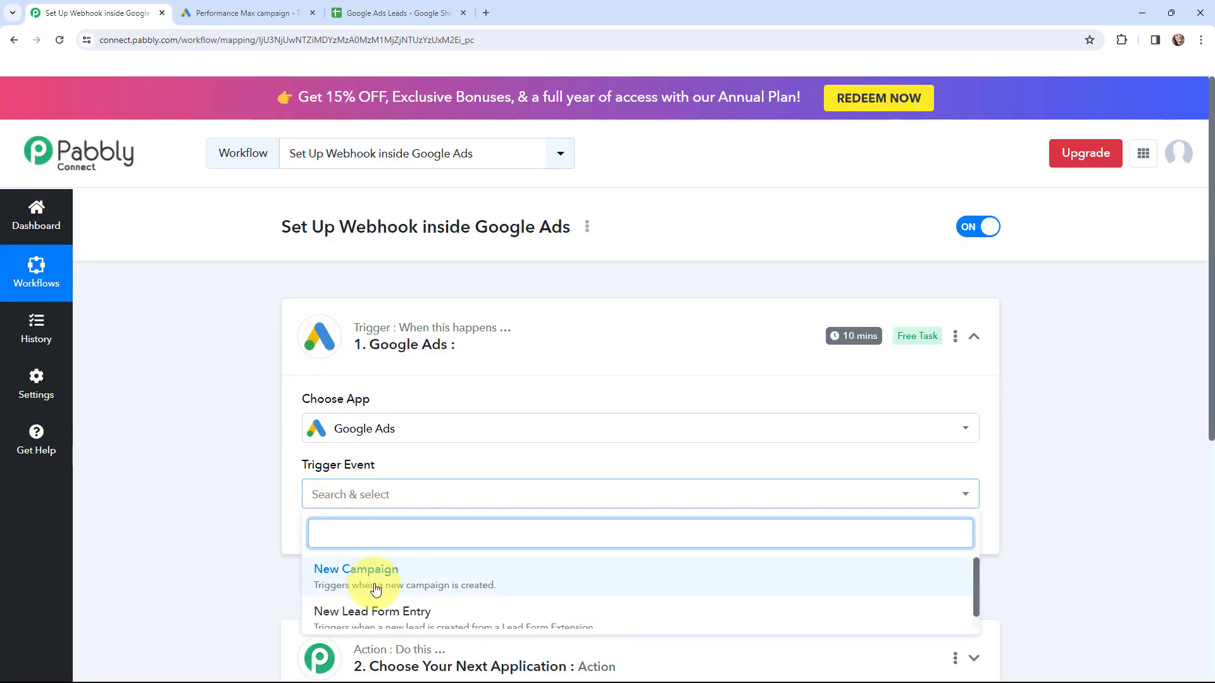
left_click(378, 612)
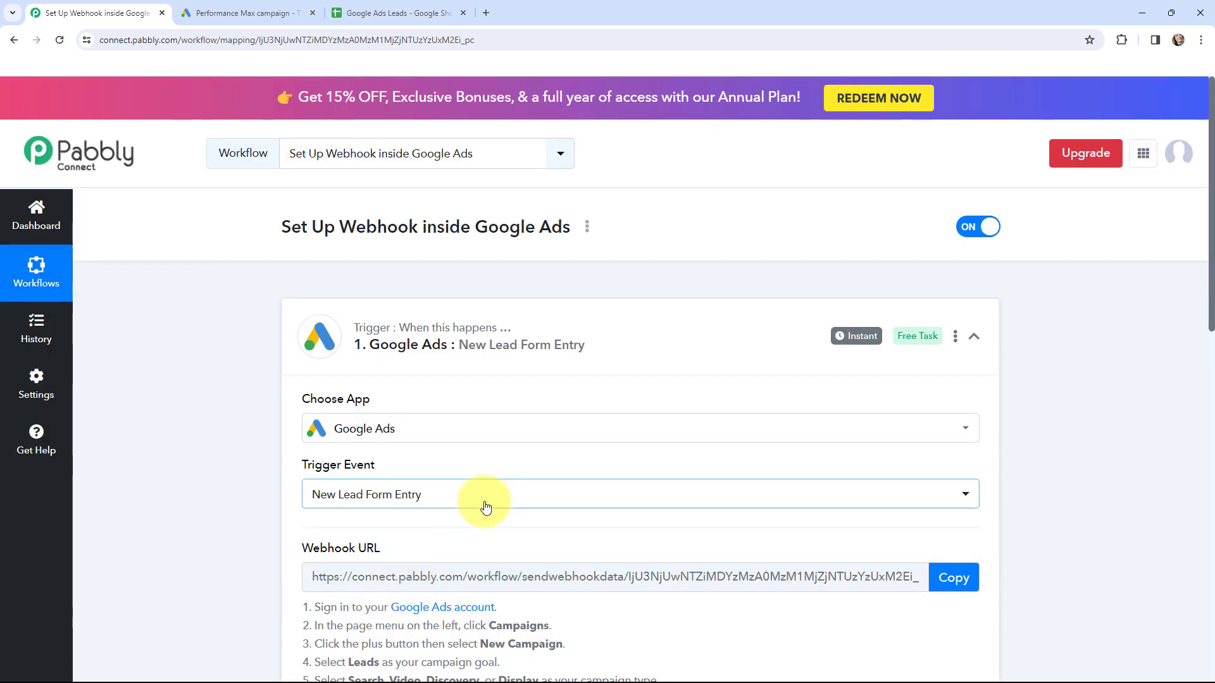
scroll(482, 506, "down", 4)
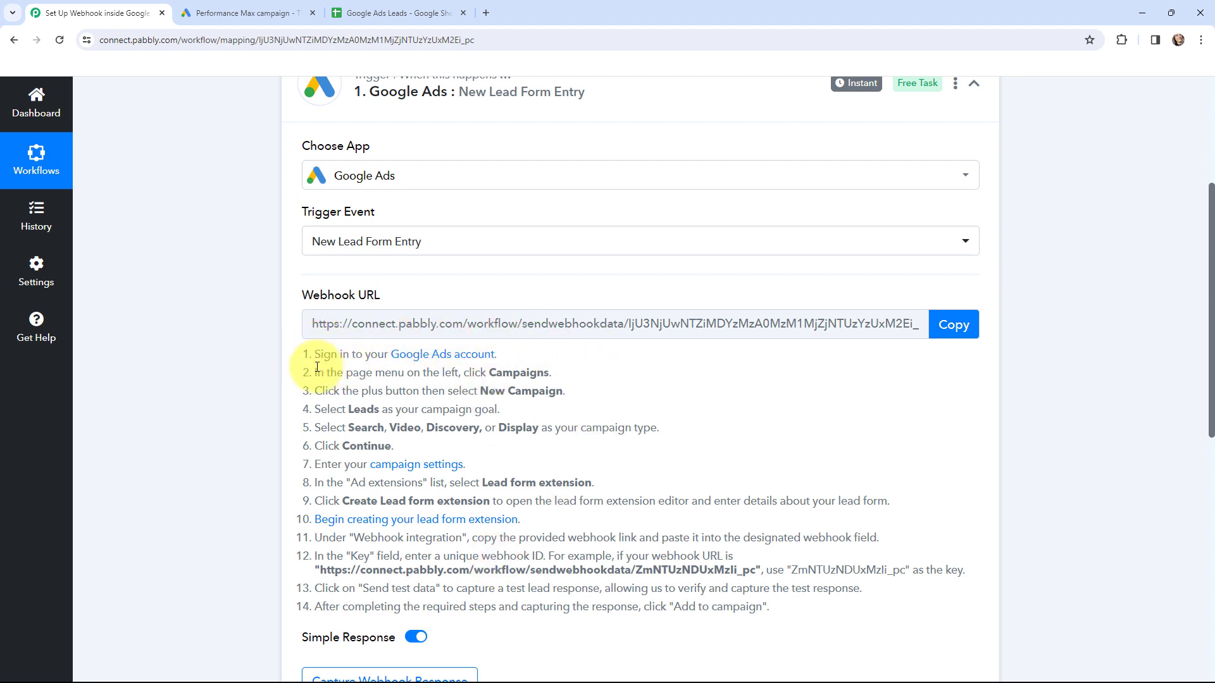
left_click_drag(312, 363, 796, 612)
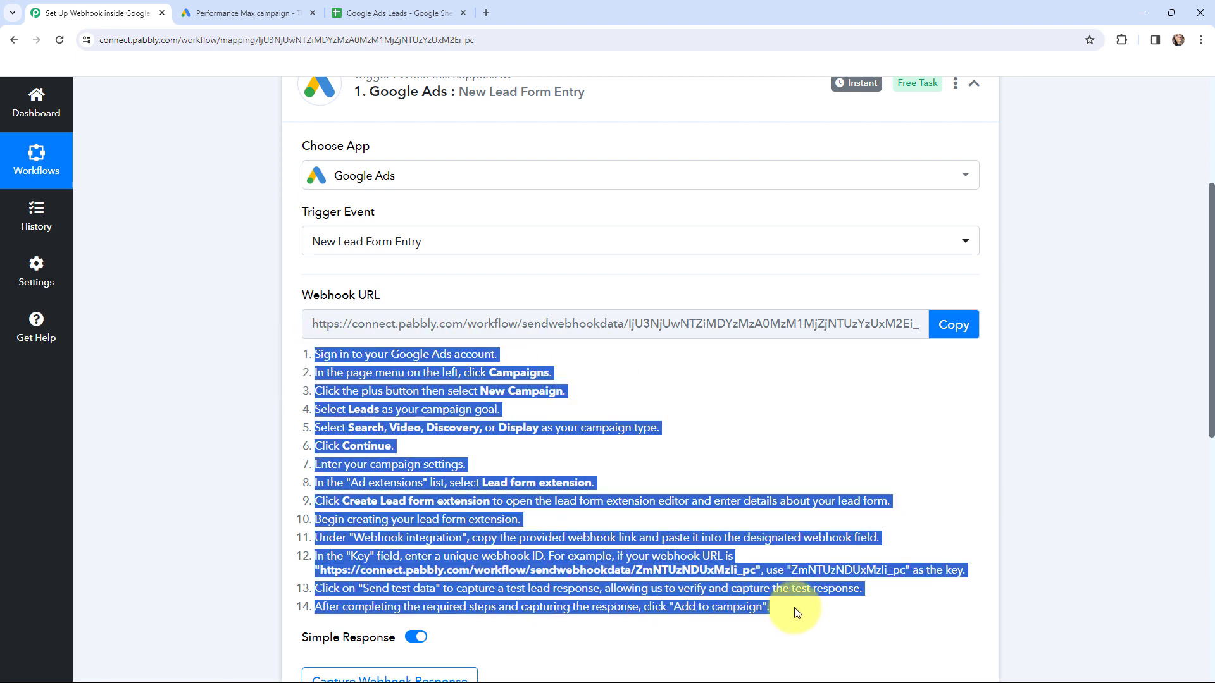
left_click(226, 385)
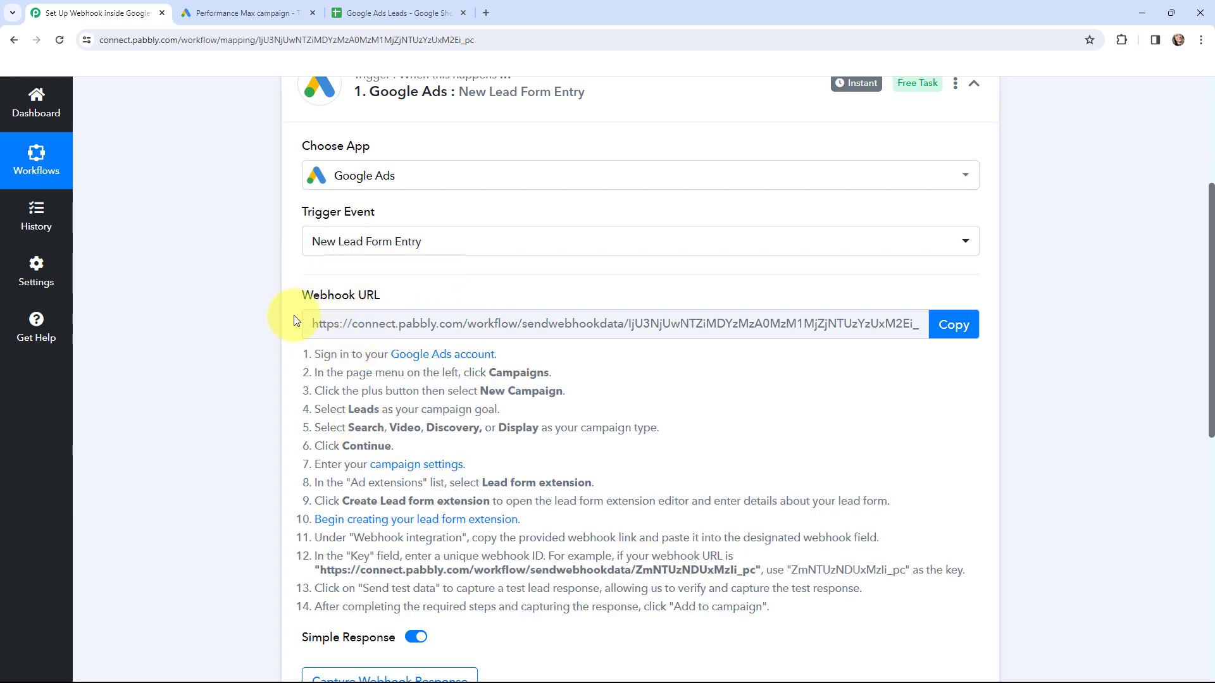
scroll(223, 376, "up", 1)
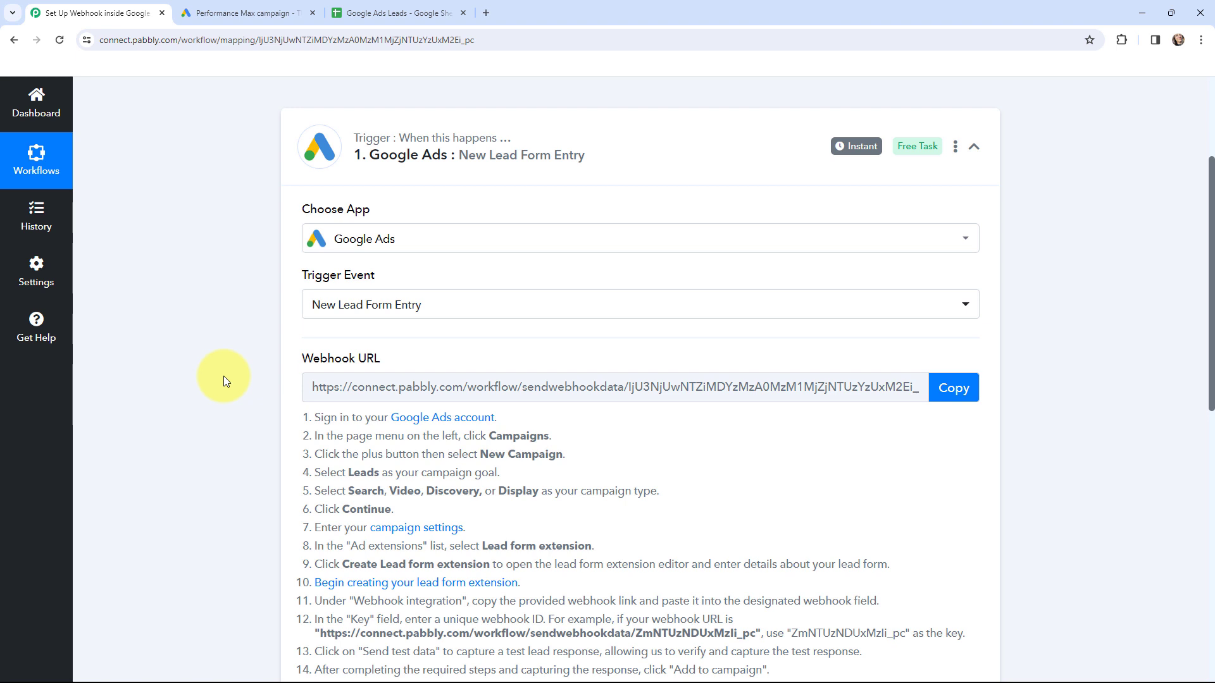
left_click(271, 8)
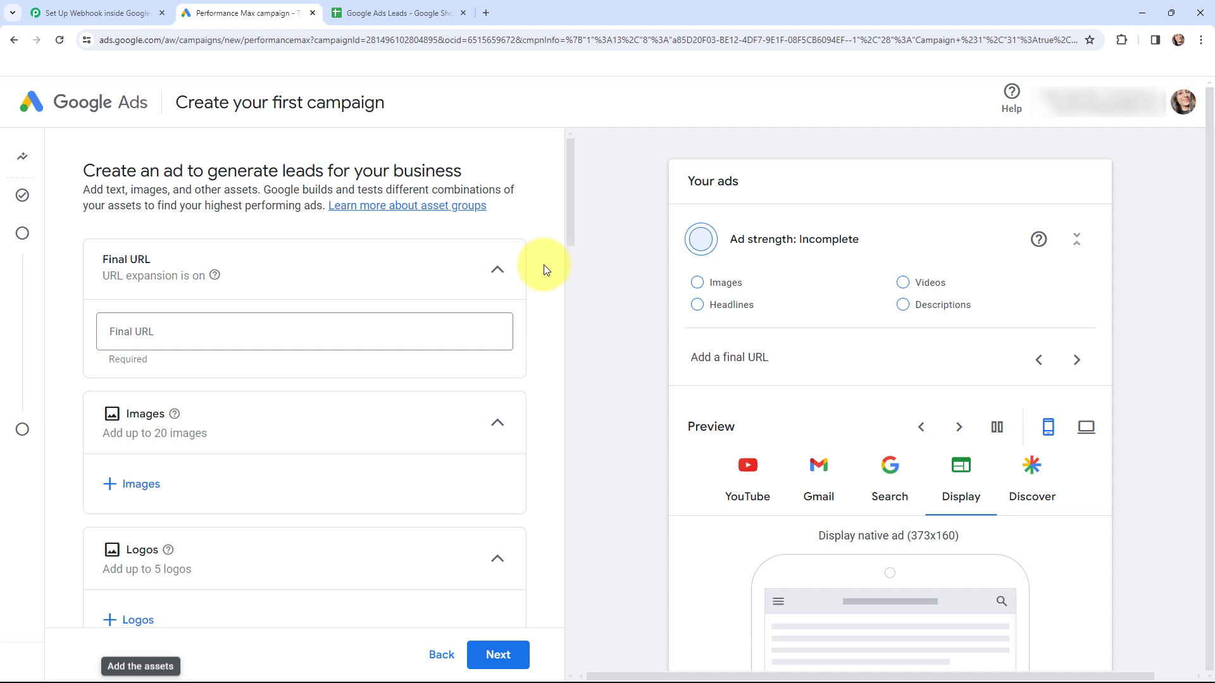
Step: Scroll to More asset types and add a new lead form to the campaign
scroll(544, 269, "down", 2)
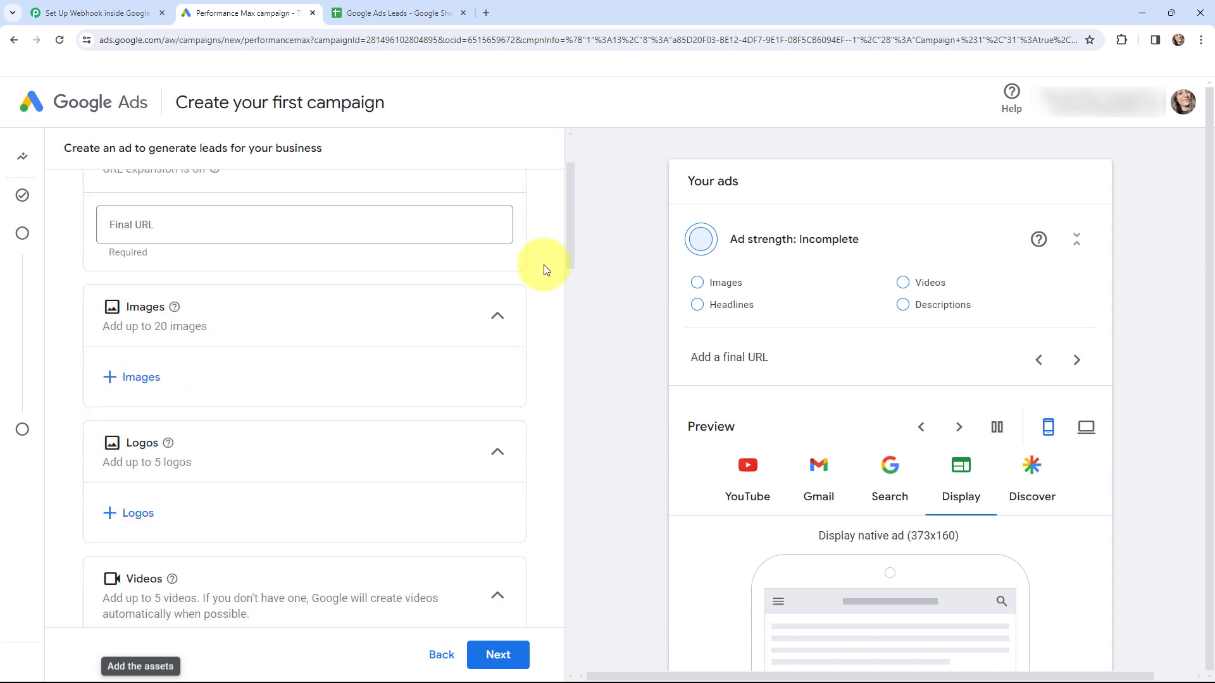
scroll(544, 269, "down", 8)
scroll(544, 269, "down", 13)
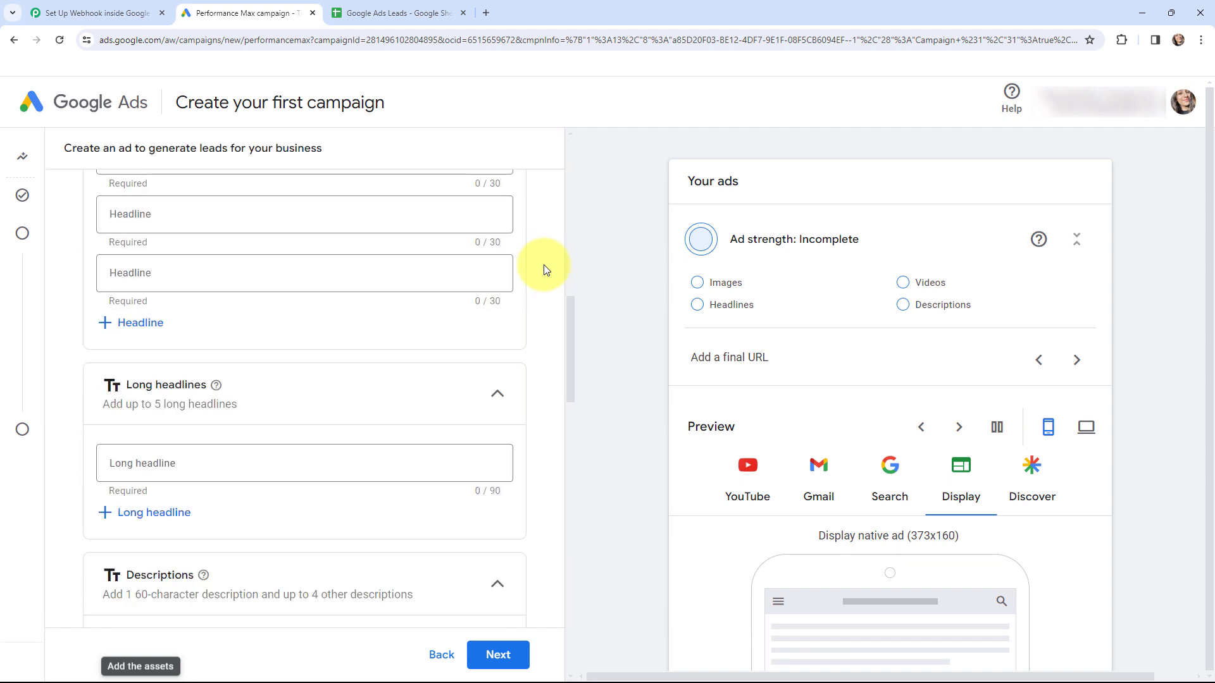
scroll(544, 266, "down", 4)
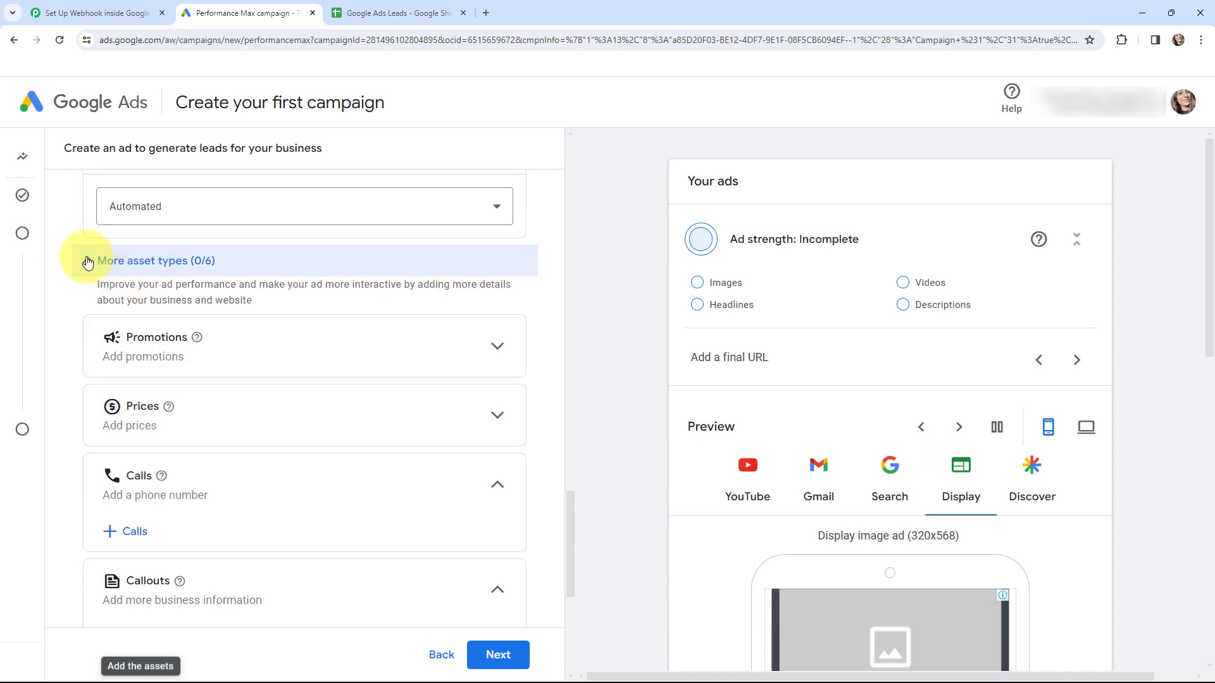
scroll(352, 344, "up", 1)
scroll(266, 390, "down", 5)
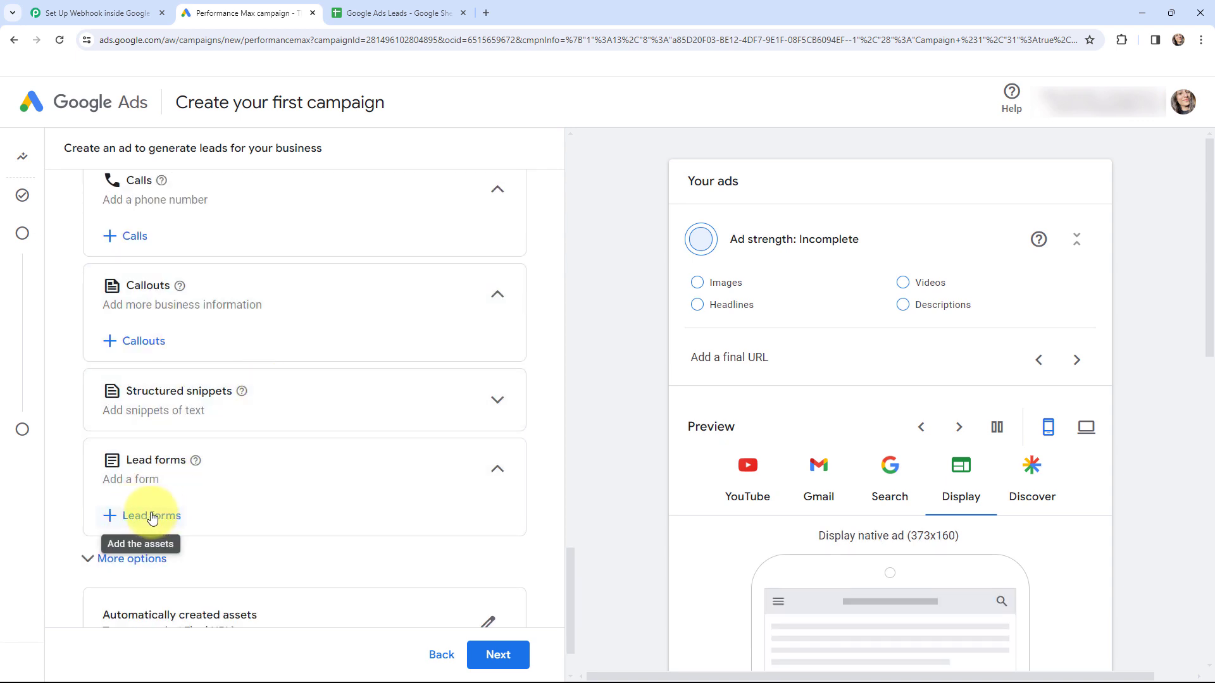
left_click(151, 517)
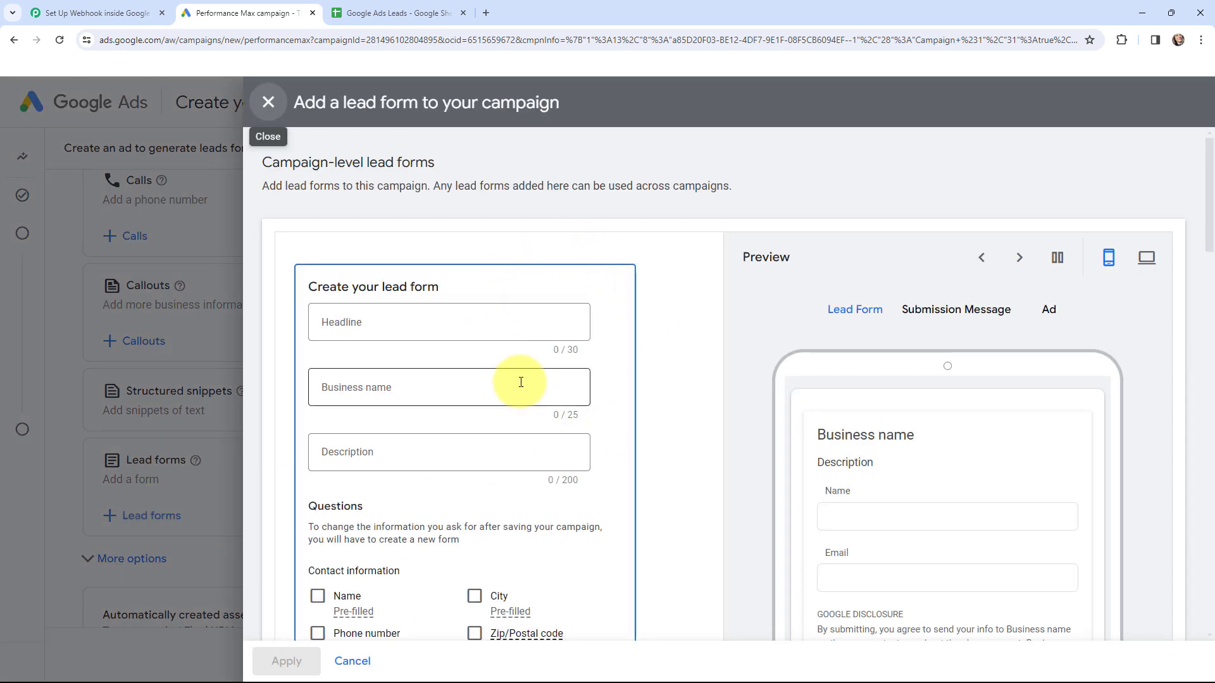
Step: Enter headline 'Thread & co. Lead Form' and business name 'Thread & co.'
scroll(664, 339, "down", 2)
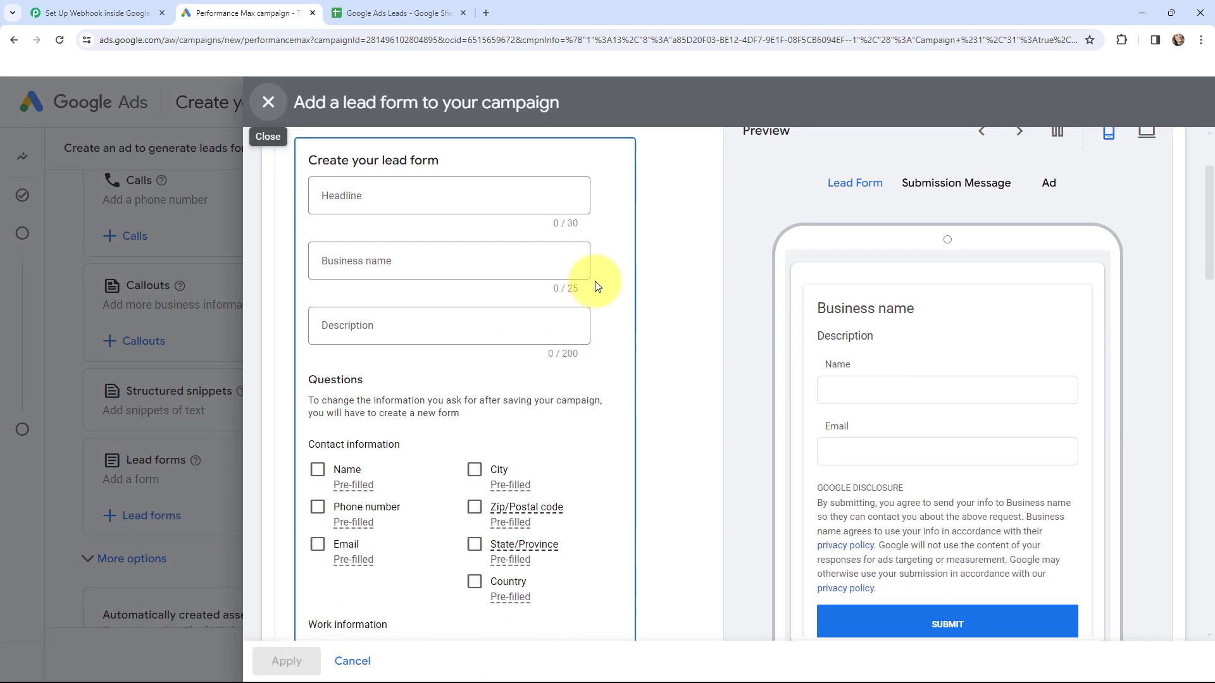
left_click(410, 201)
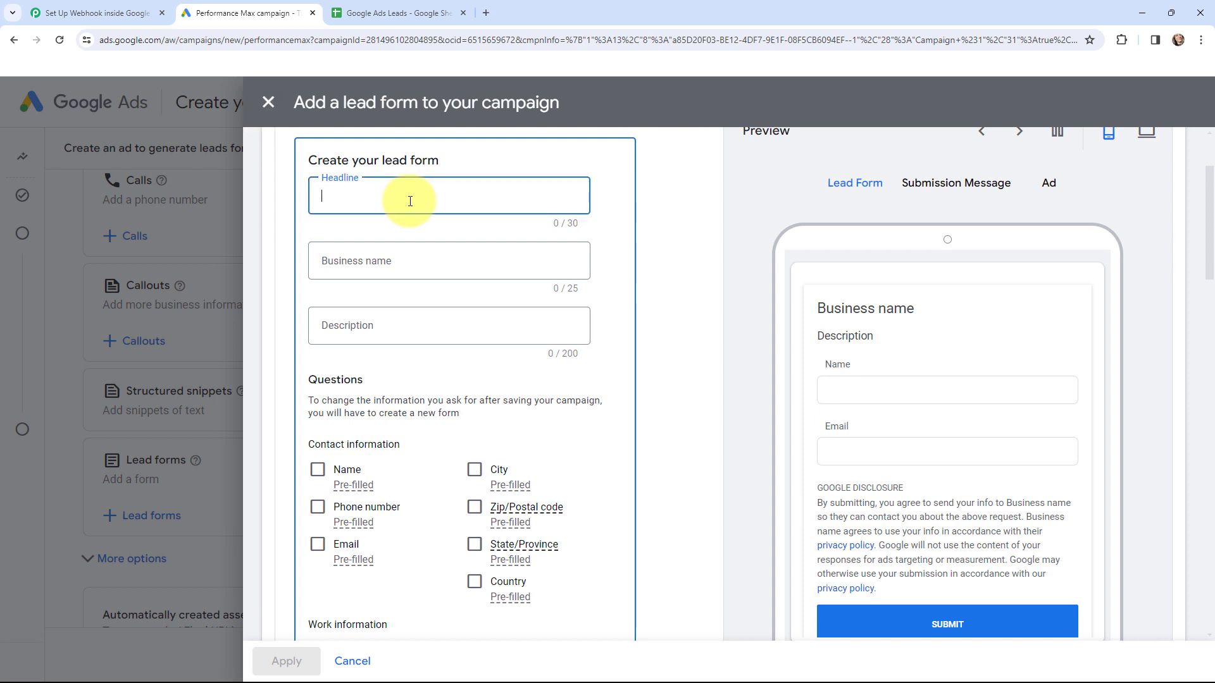
type("Thr")
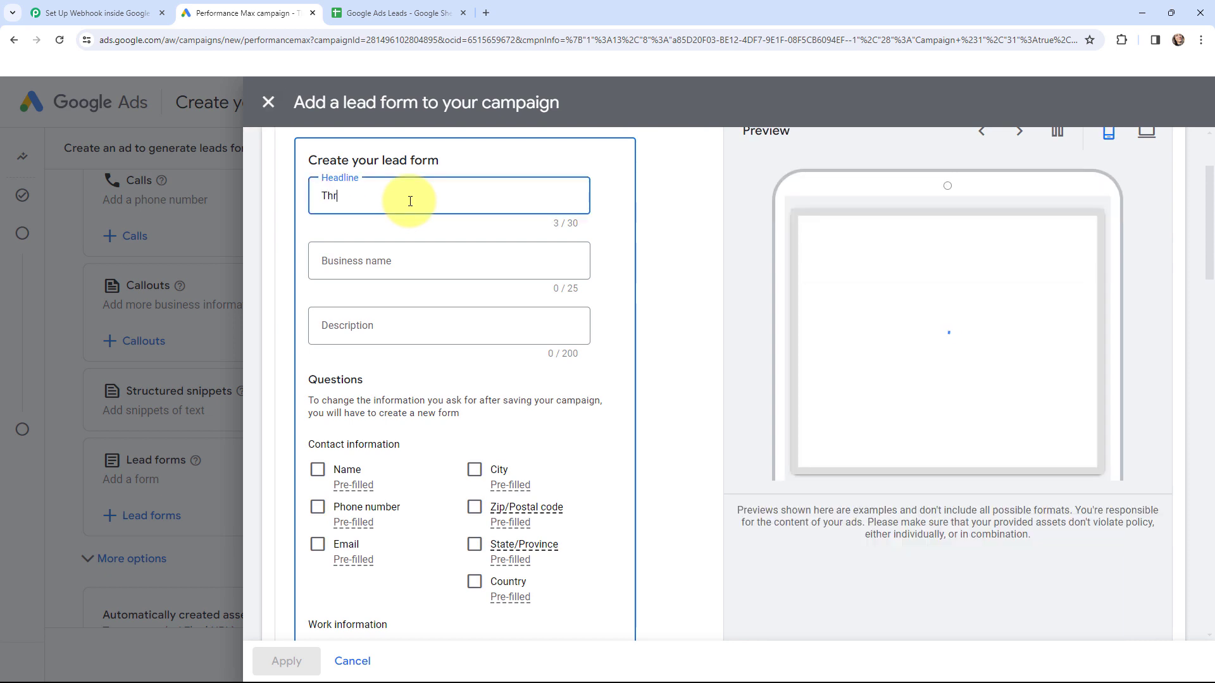
type("ead & co.")
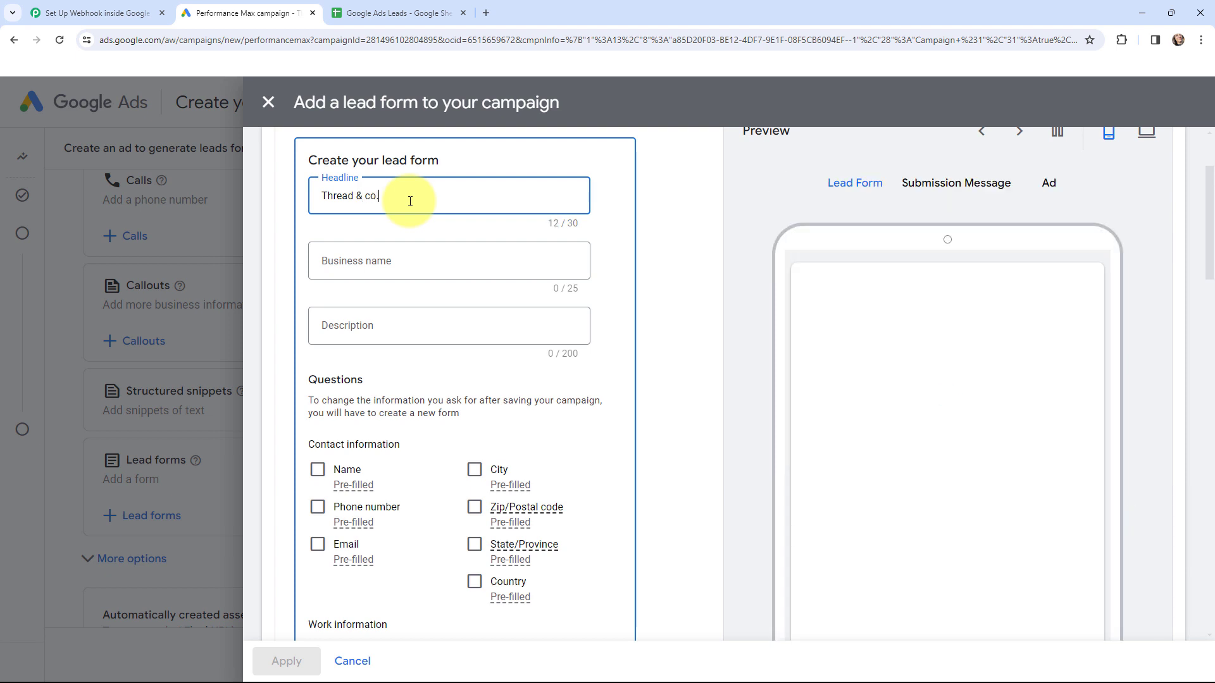
left_click_drag(410, 202, 325, 188)
key("ctrl+c")
left_click(379, 272)
key("ctrl+v")
left_click(414, 199)
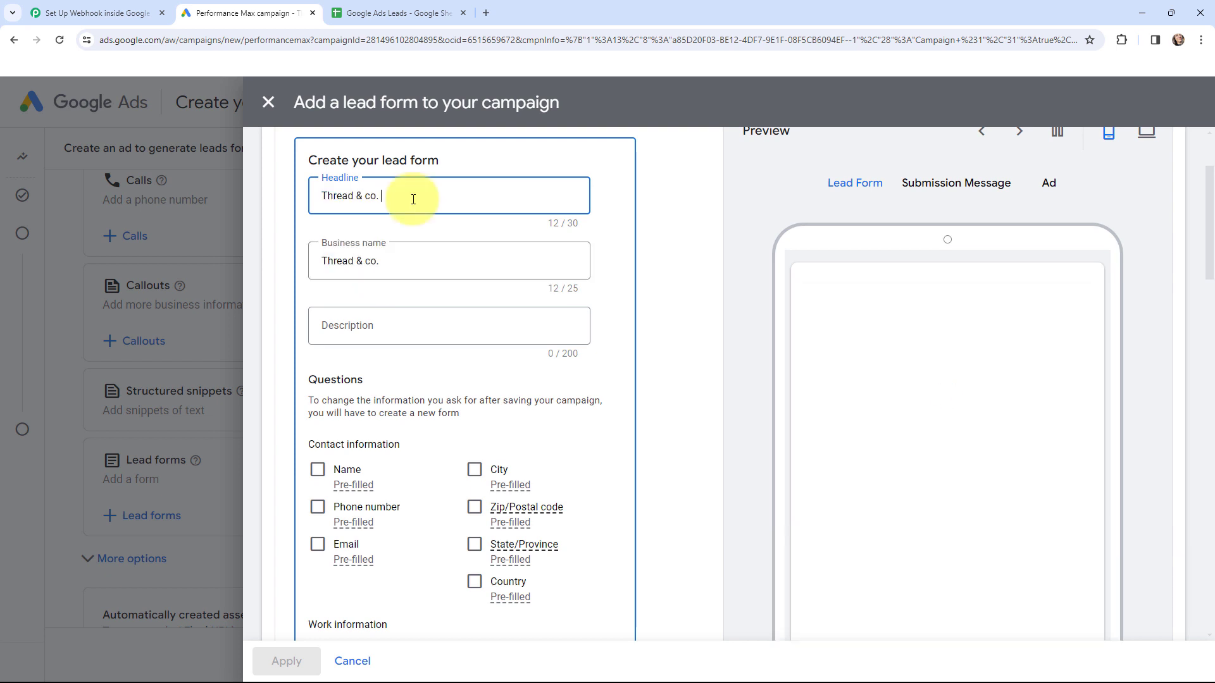
type("Lead")
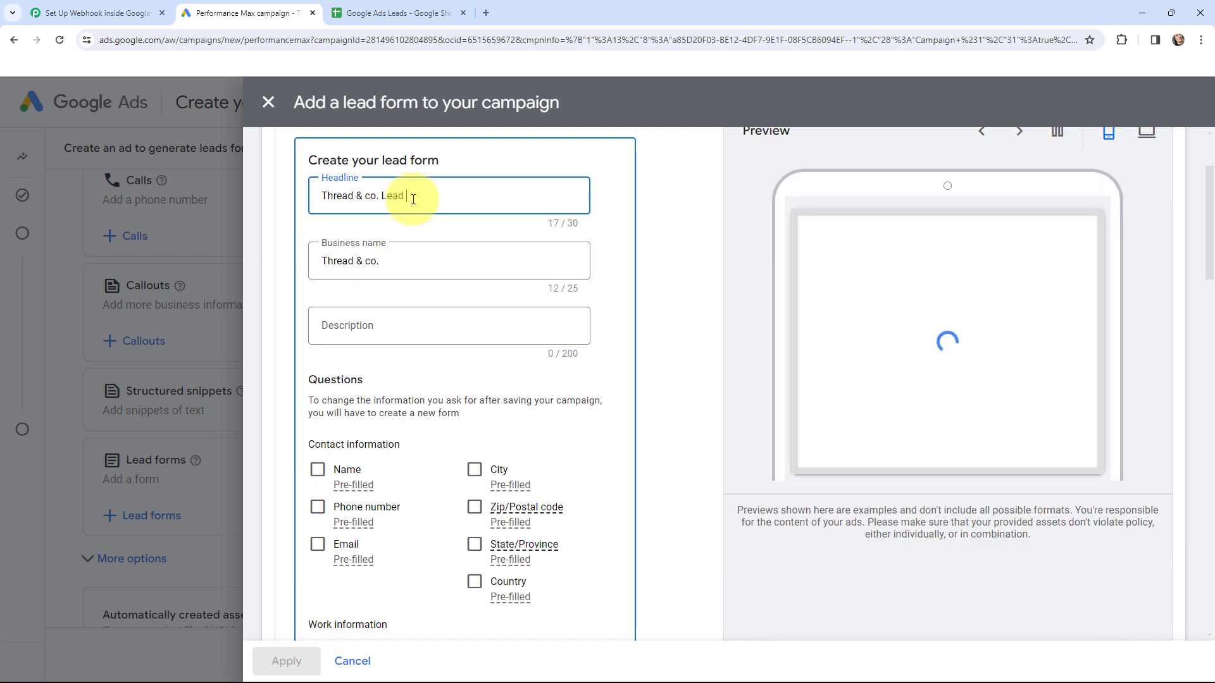
type(" Dorm")
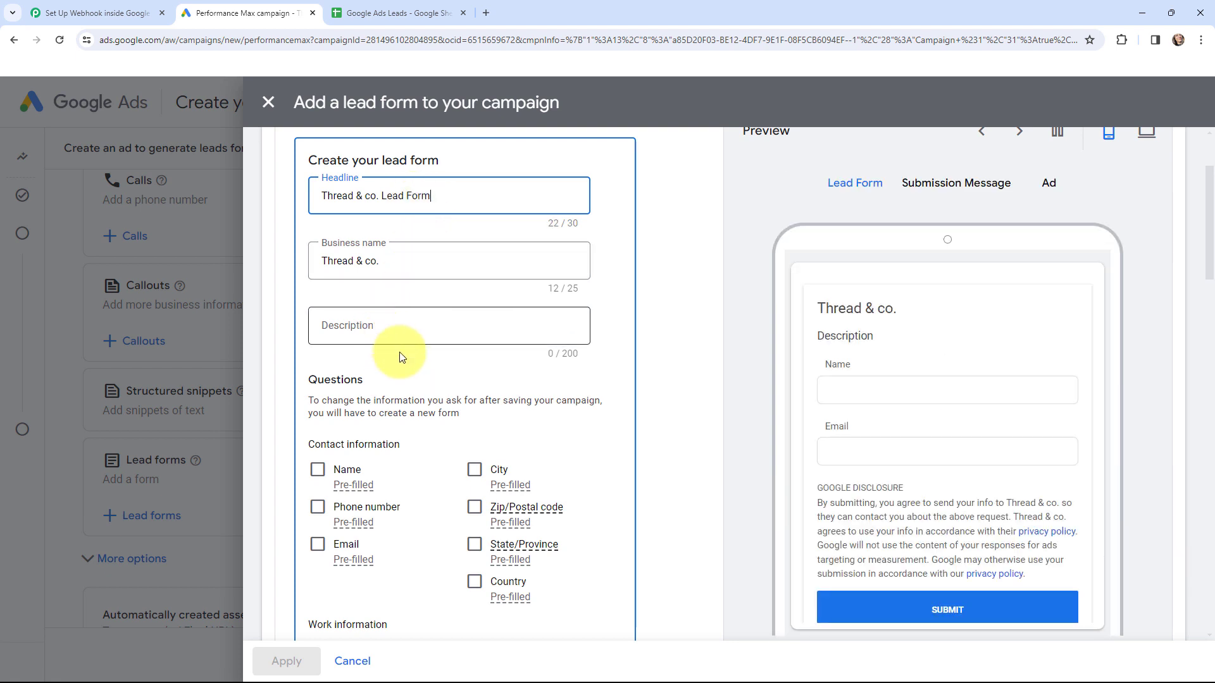
left_click(419, 361)
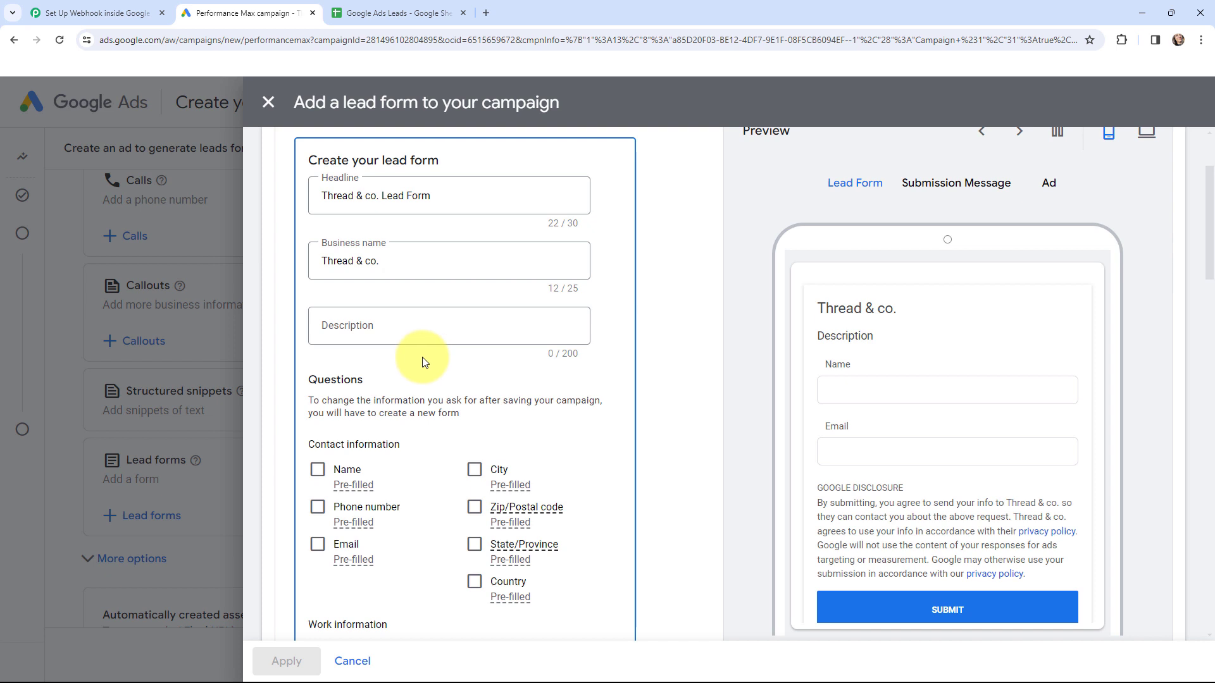
Step: Ask leads for first and last name, email and phone number
scroll(422, 362, "down", 1)
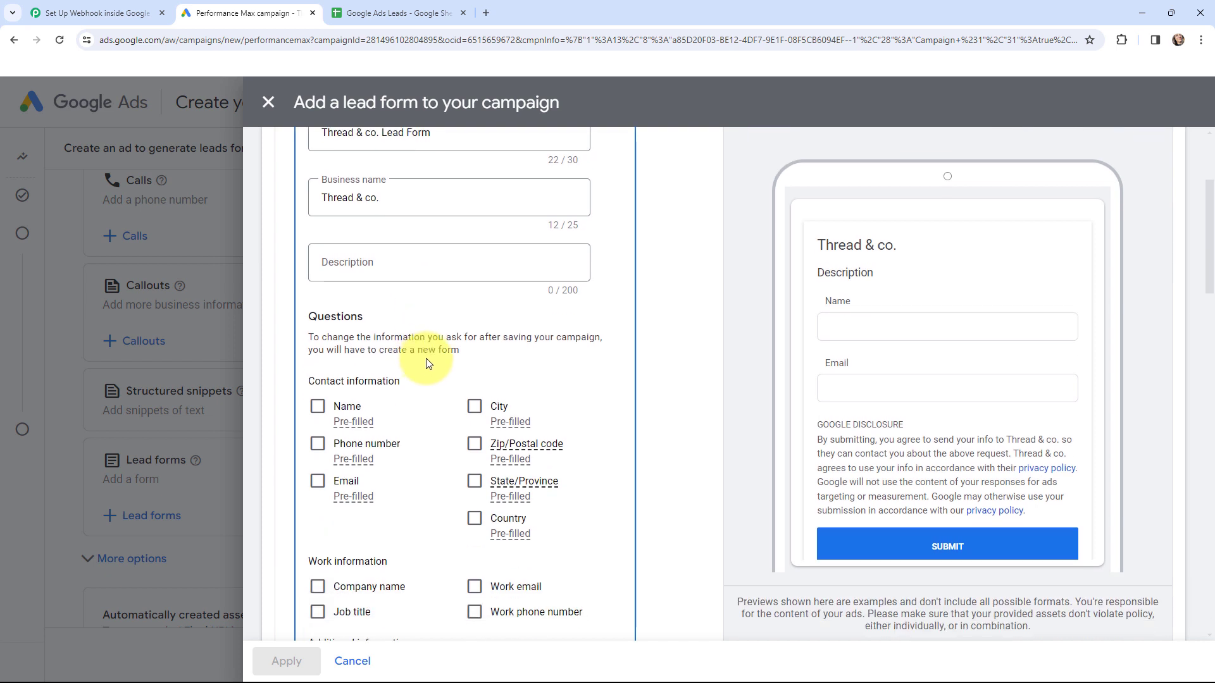
left_click(318, 406)
left_click(325, 456)
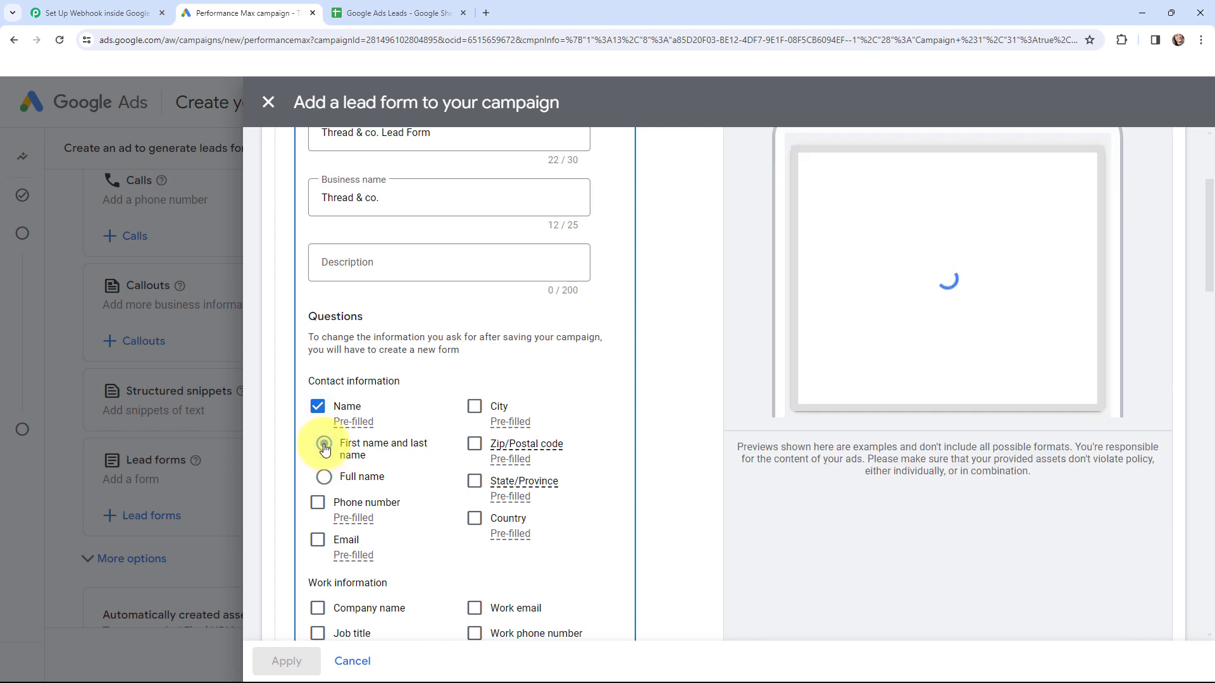
scroll(416, 389, "down", 2)
scroll(417, 389, "down", 1)
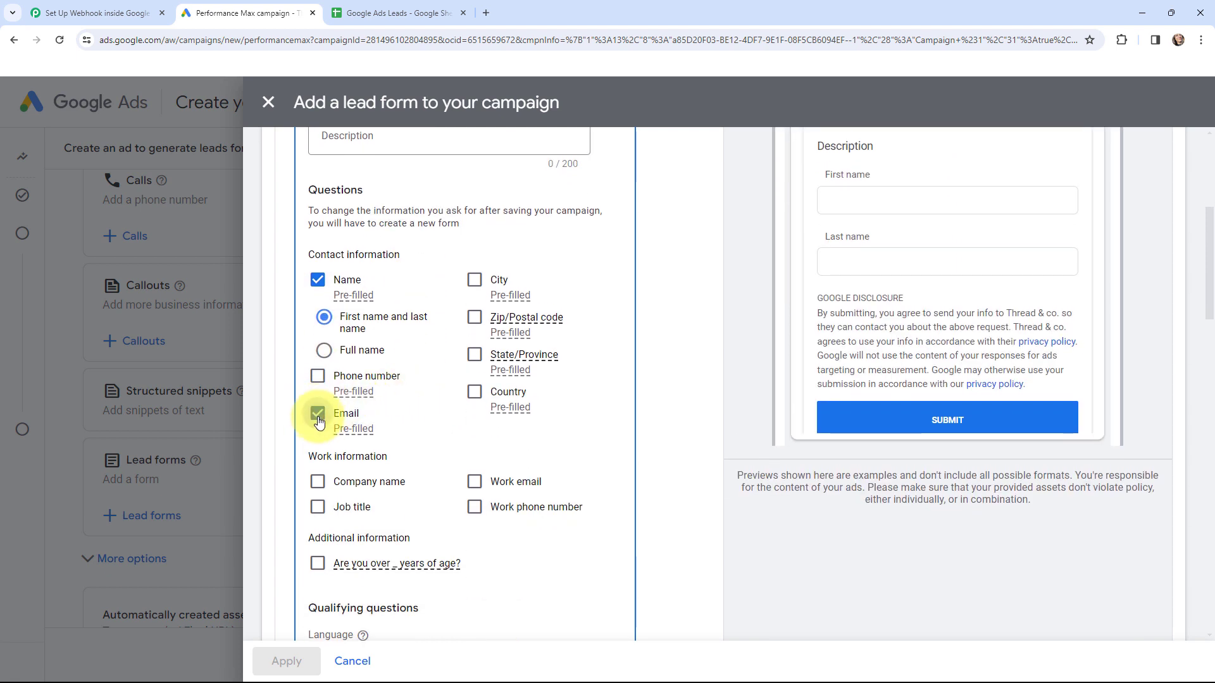
left_click(318, 414)
left_click(318, 378)
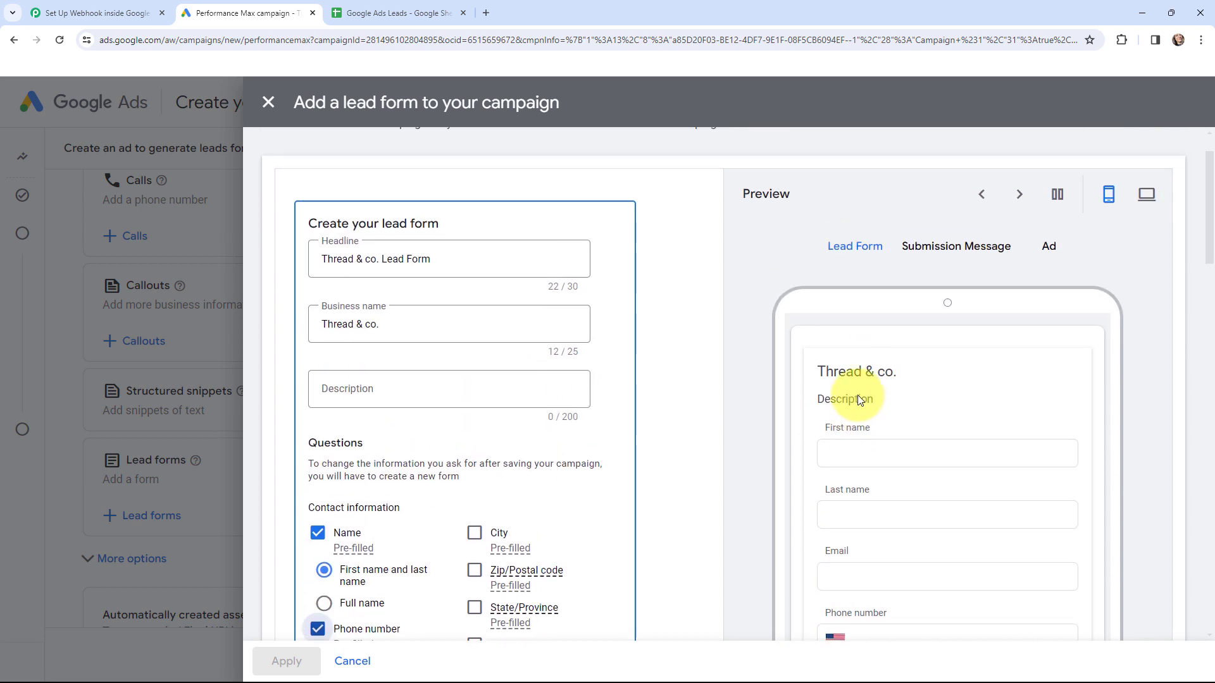
scroll(857, 399, "down", 2)
scroll(434, 395, "down", 7)
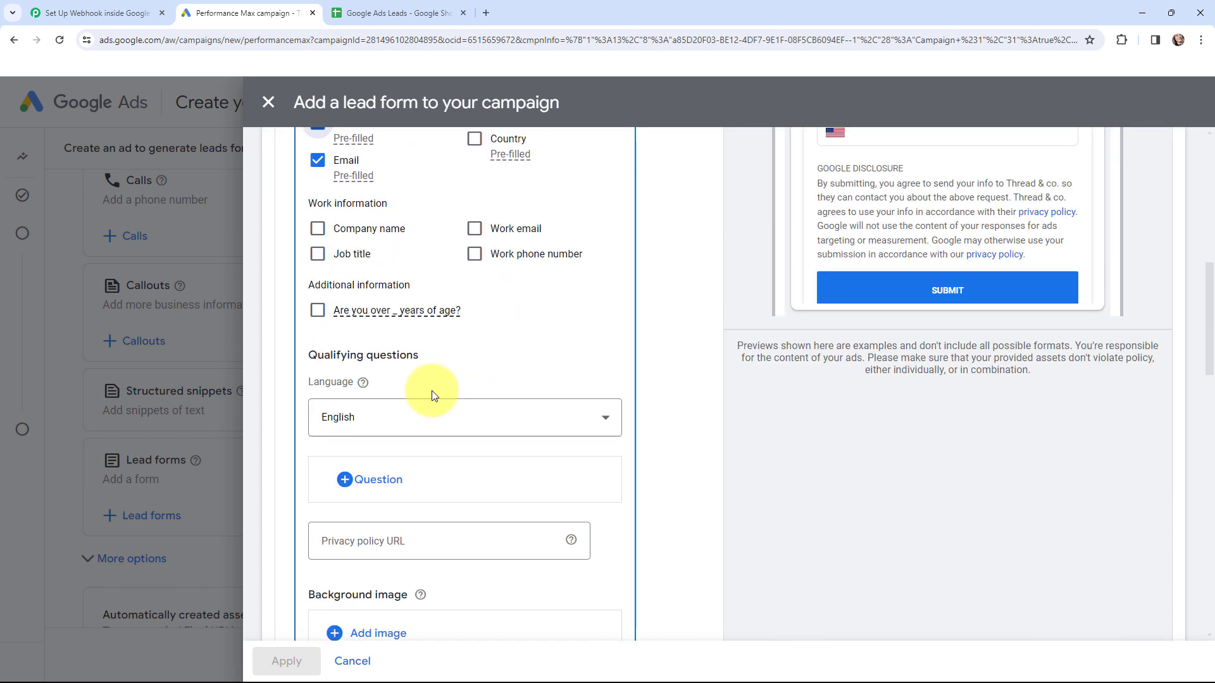
scroll(434, 396, "down", 7)
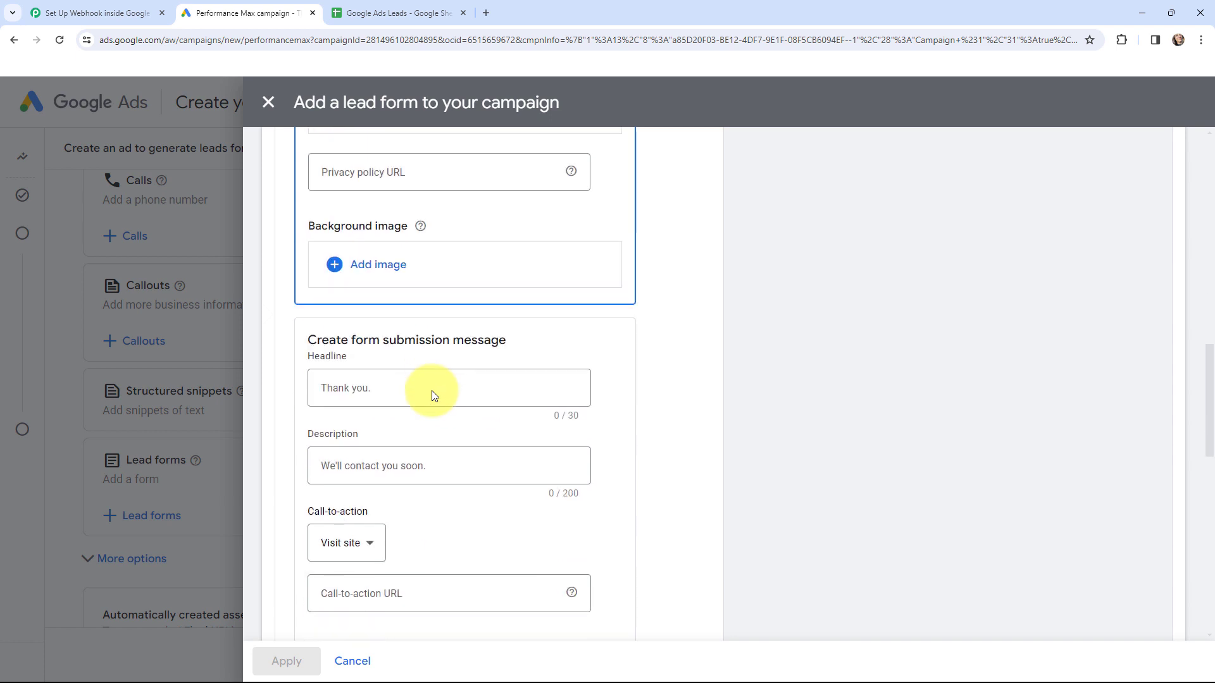
scroll(433, 391, "down", 4)
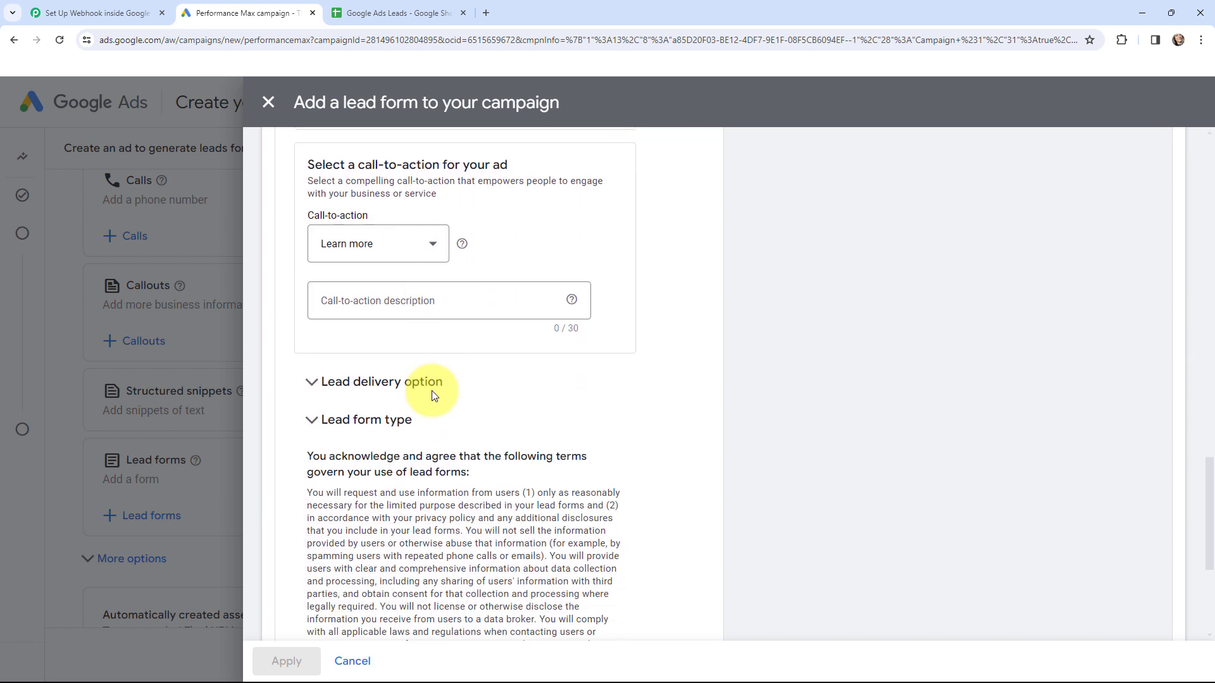
Step: Expand the lead delivery option to reveal the Webhook URL and Key fields
left_click(310, 383)
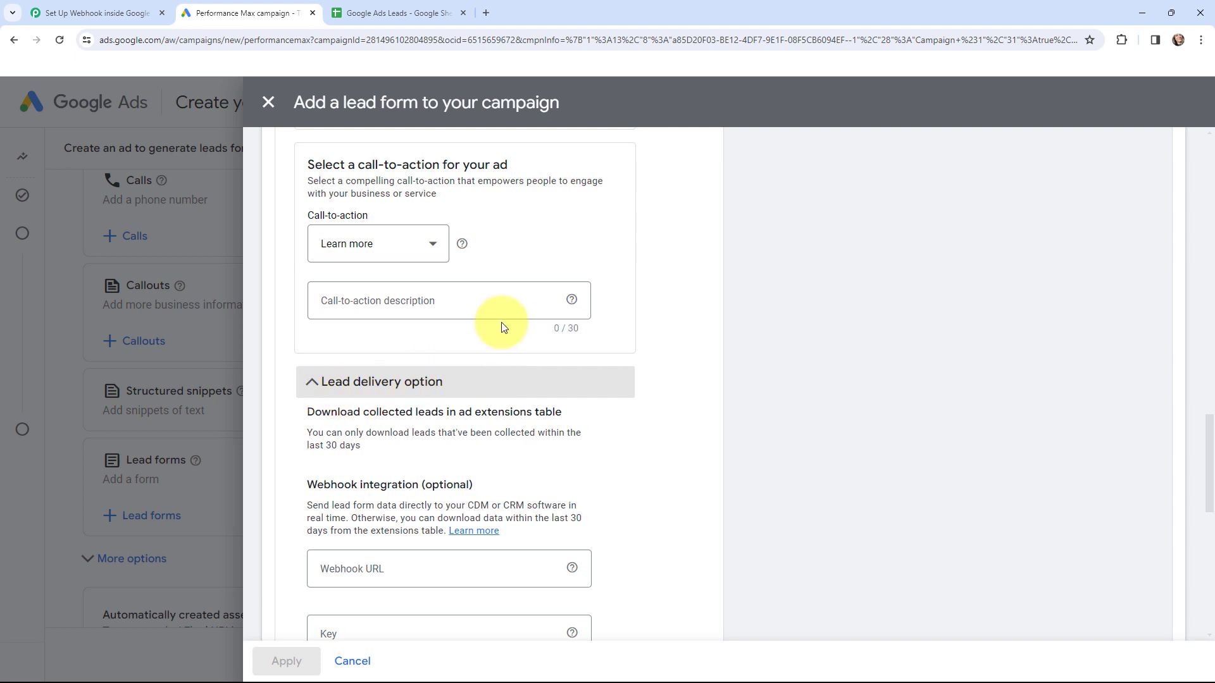
scroll(503, 326, "down", 2)
scroll(506, 329, "down", 1)
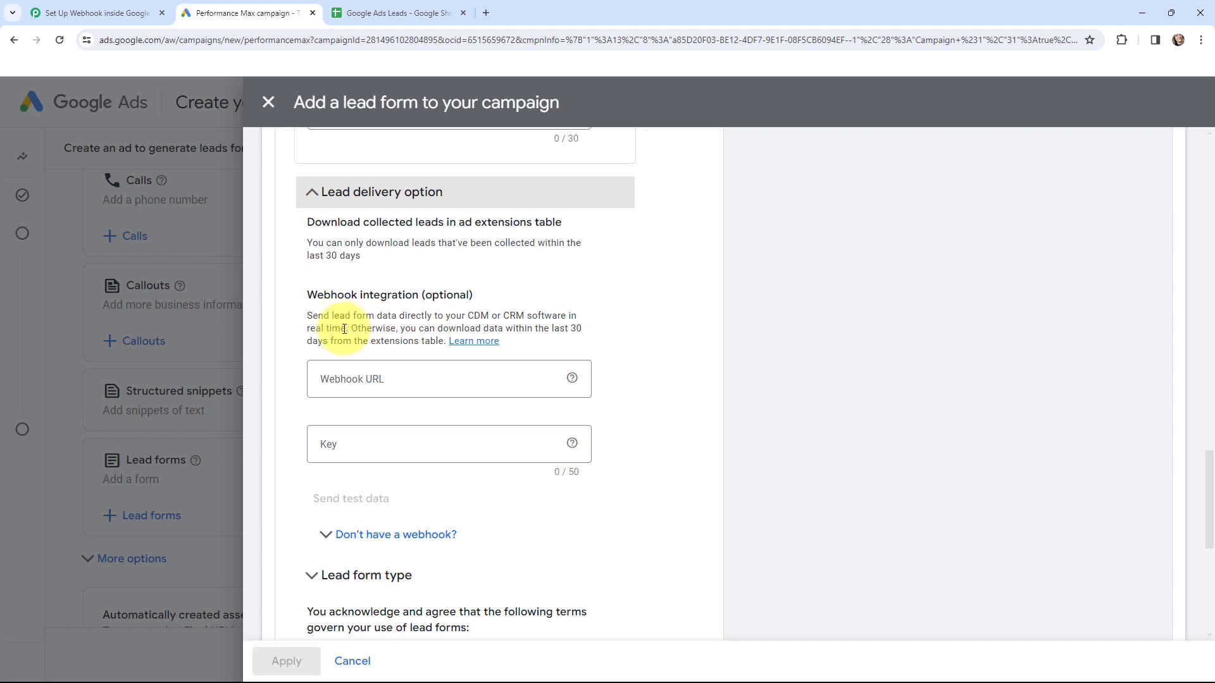
left_click(344, 379)
left_click(104, 12)
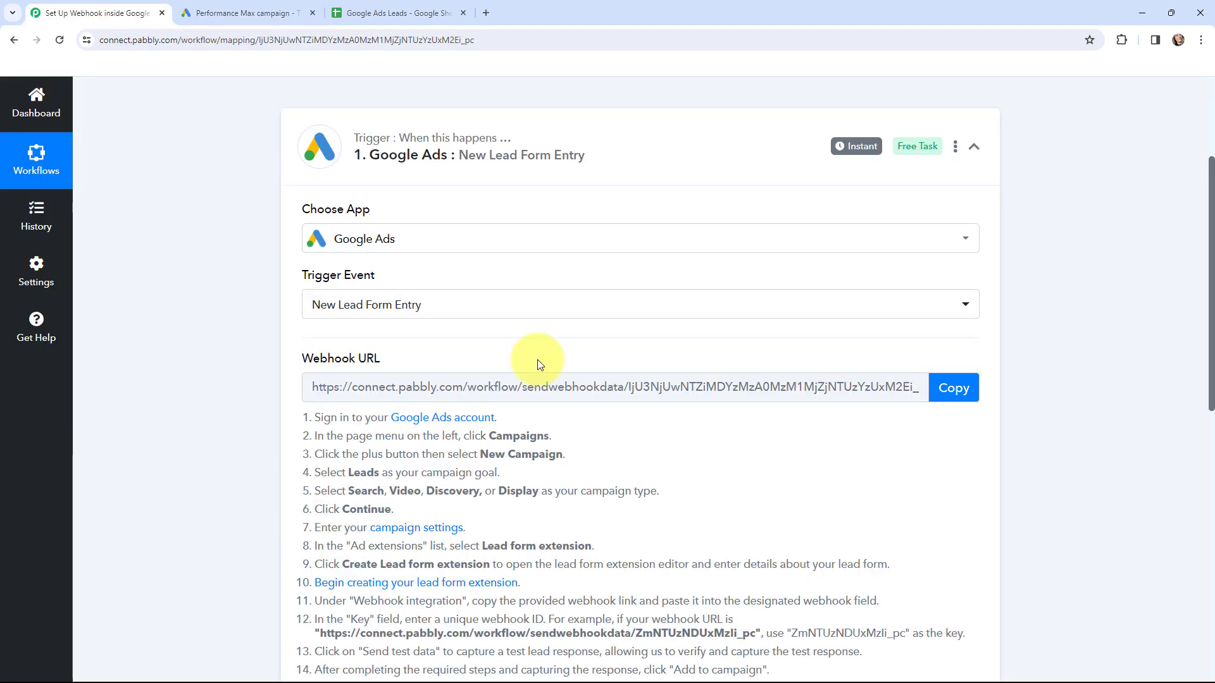
left_click(947, 390)
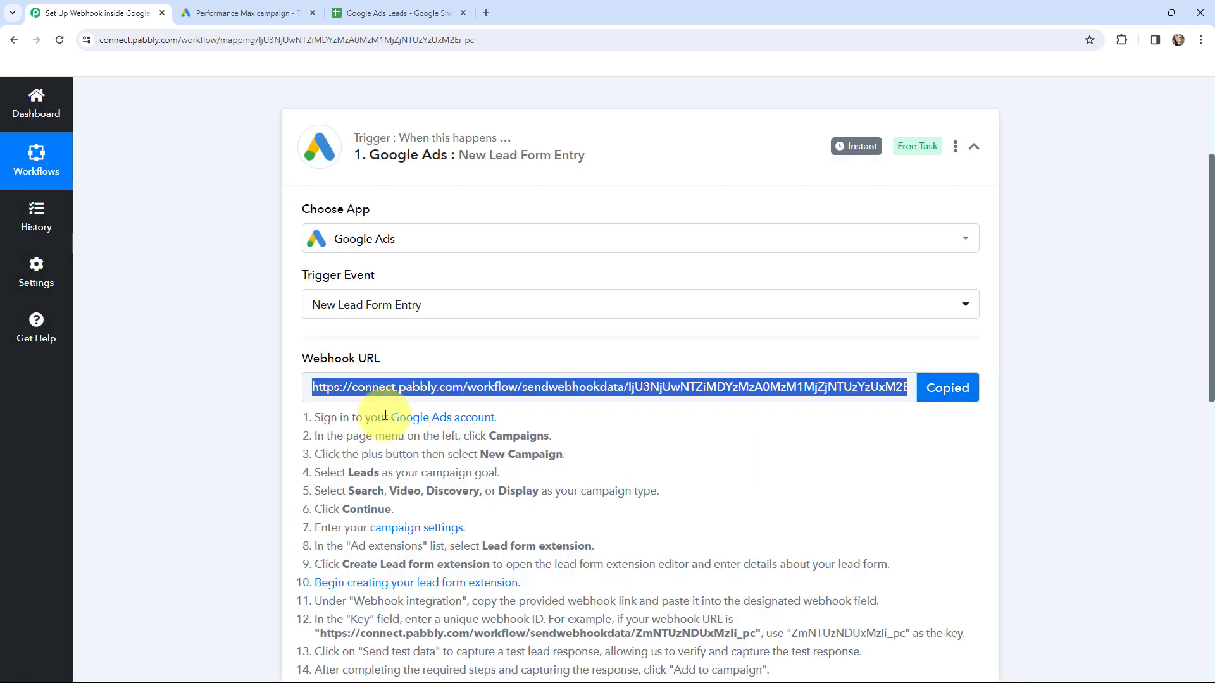
left_click(244, 13)
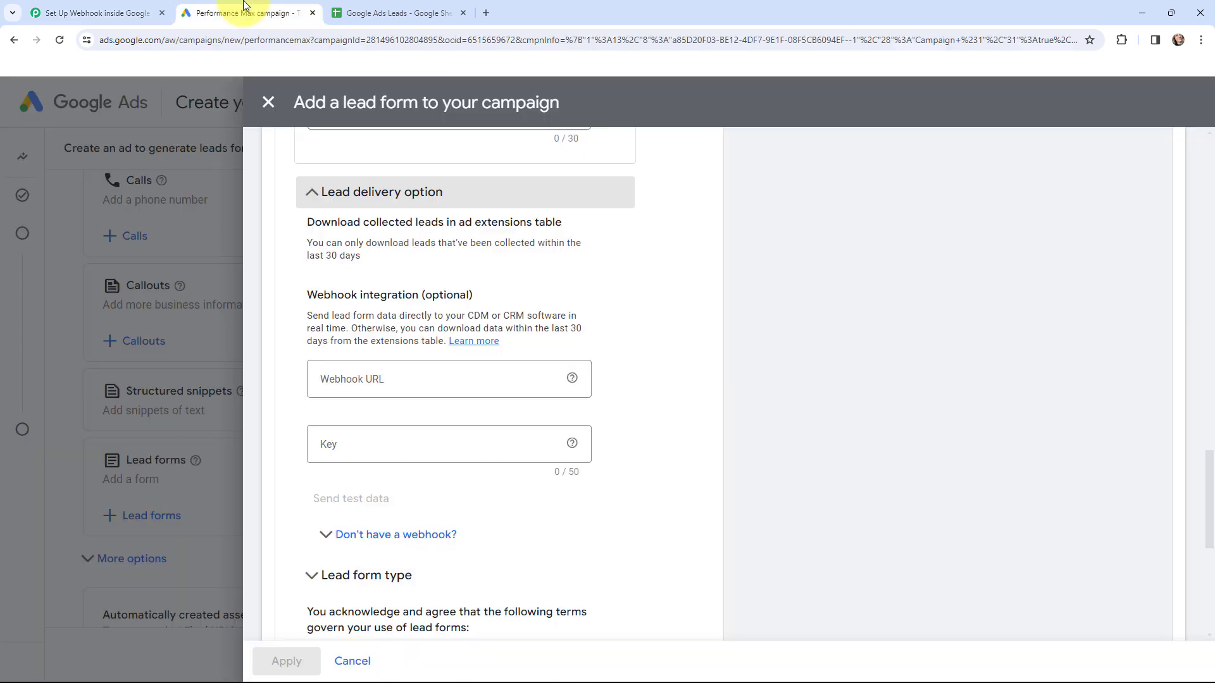
left_click(362, 378)
key("ctrl+v")
left_click(367, 443)
type("123")
left_click(362, 413)
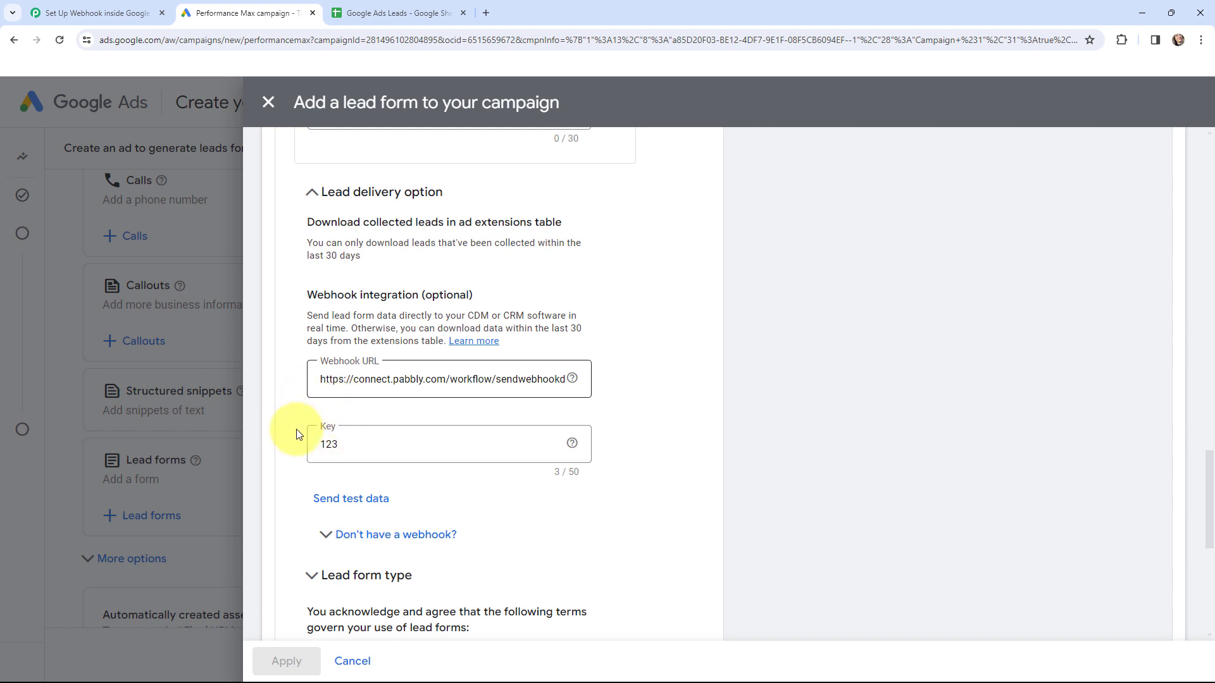
left_click(101, 12)
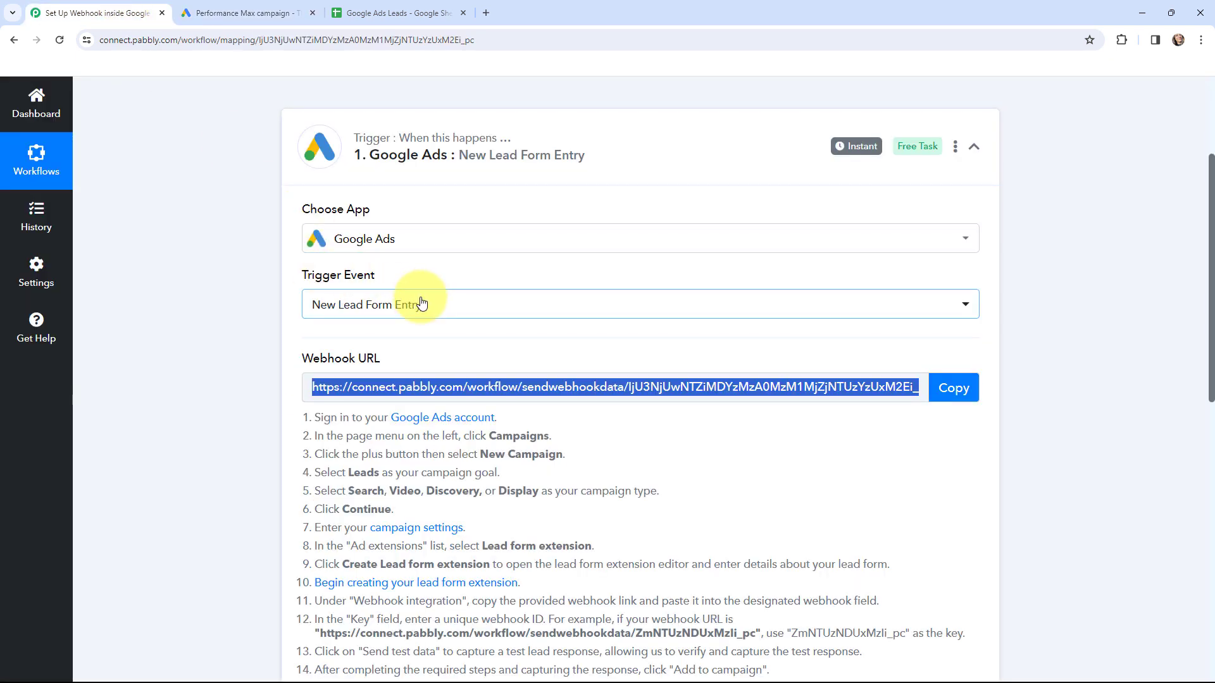
scroll(422, 305, "down", 5)
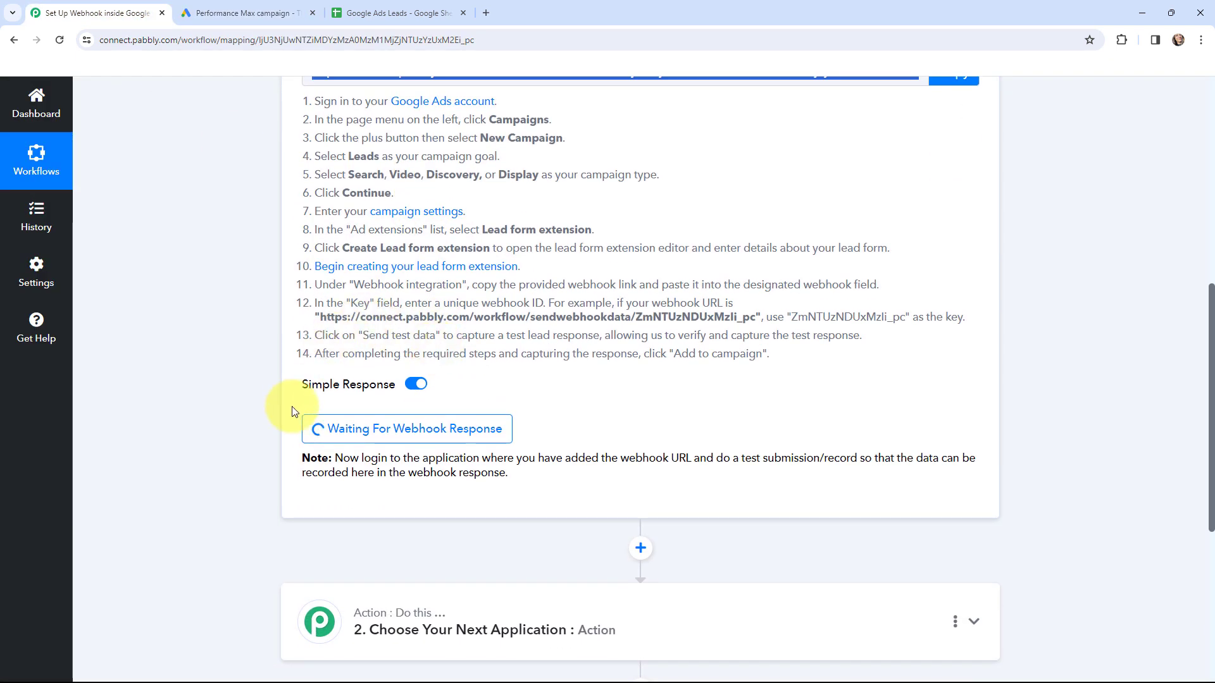
left_click(222, 8)
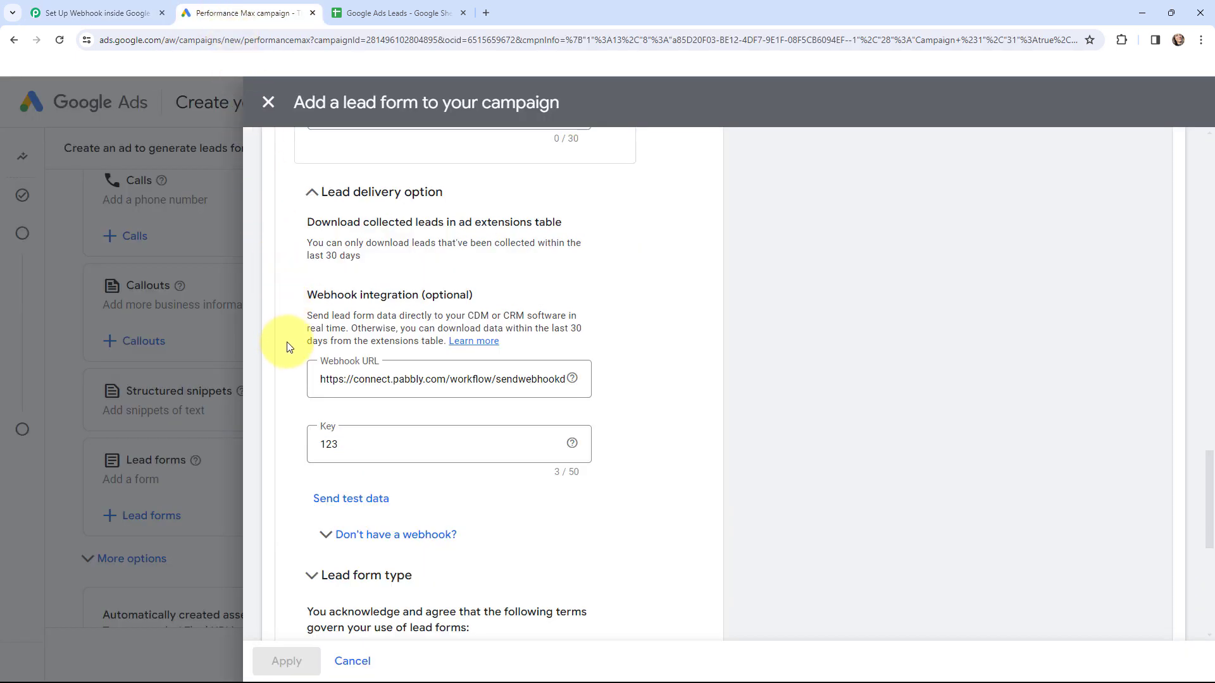
Step: Send test data from the lead form's webhook integration to Pabbly Connect
scroll(284, 336, "down", 1)
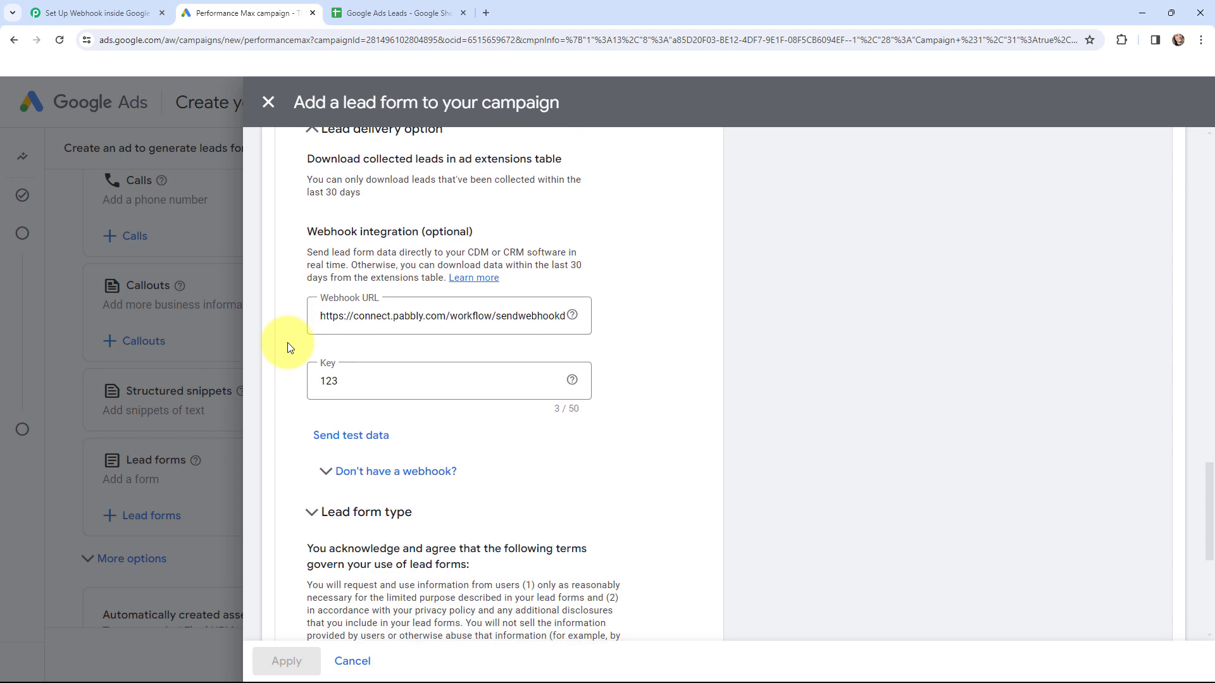
left_click(340, 434)
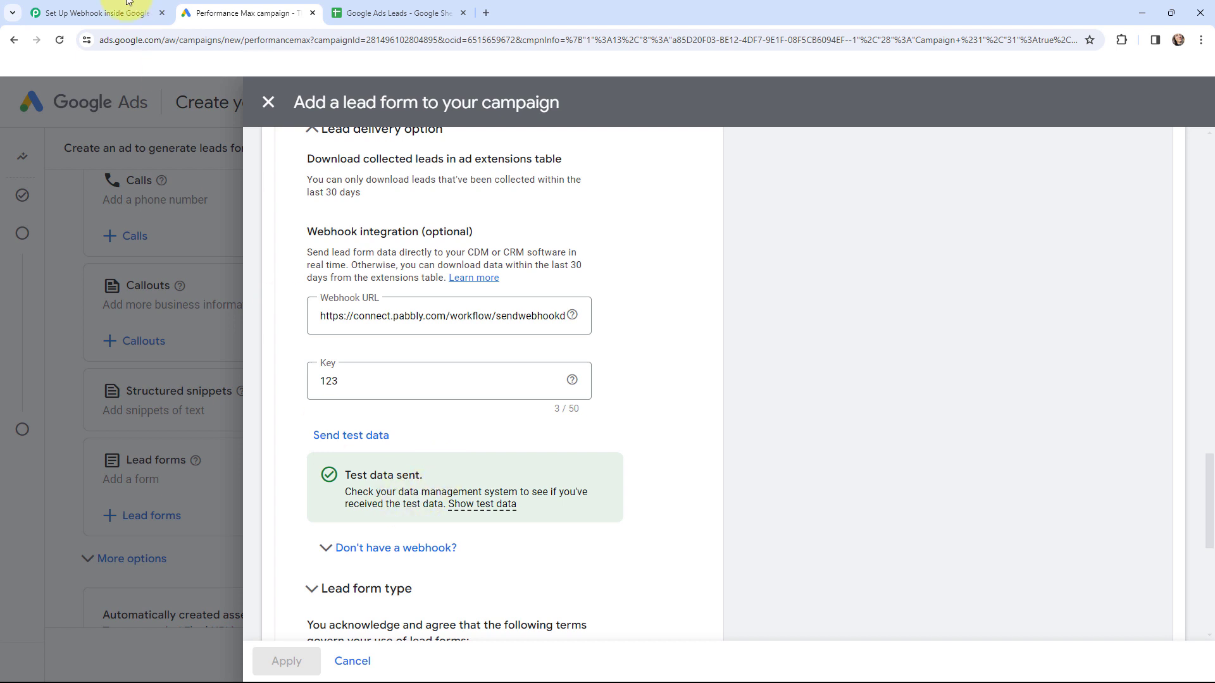
left_click(95, 13)
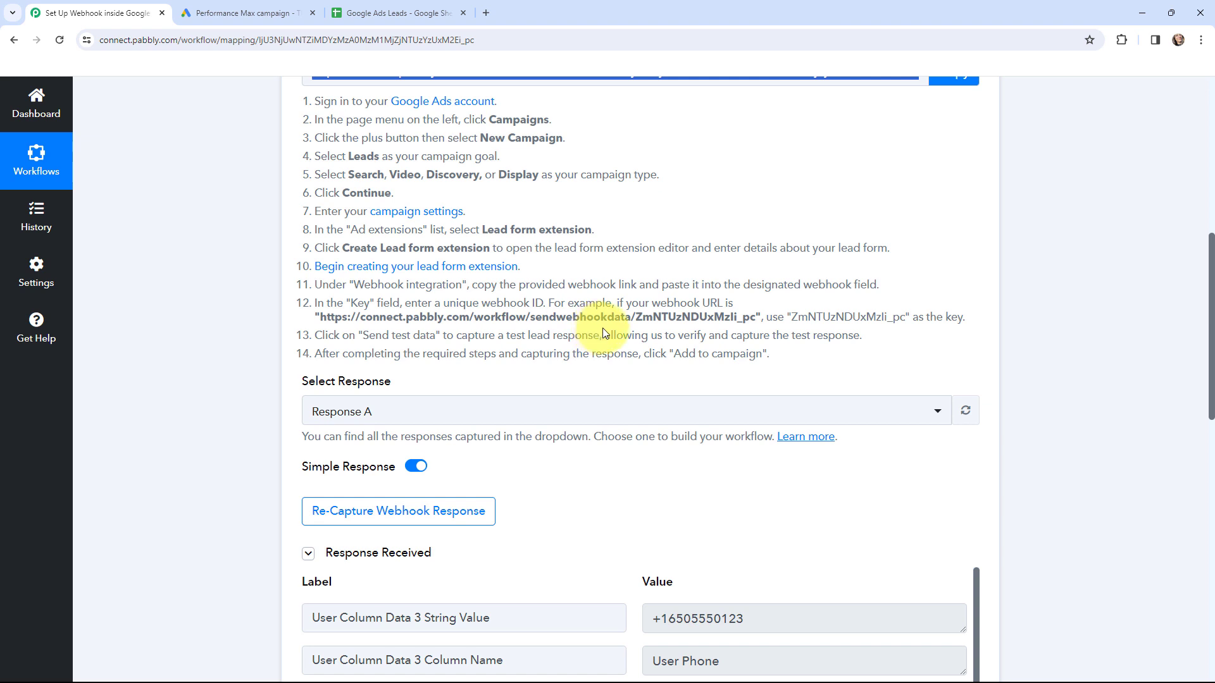
Step: Review the captured phone, email, first name and last name values in Response Received
scroll(602, 328, "down", 4)
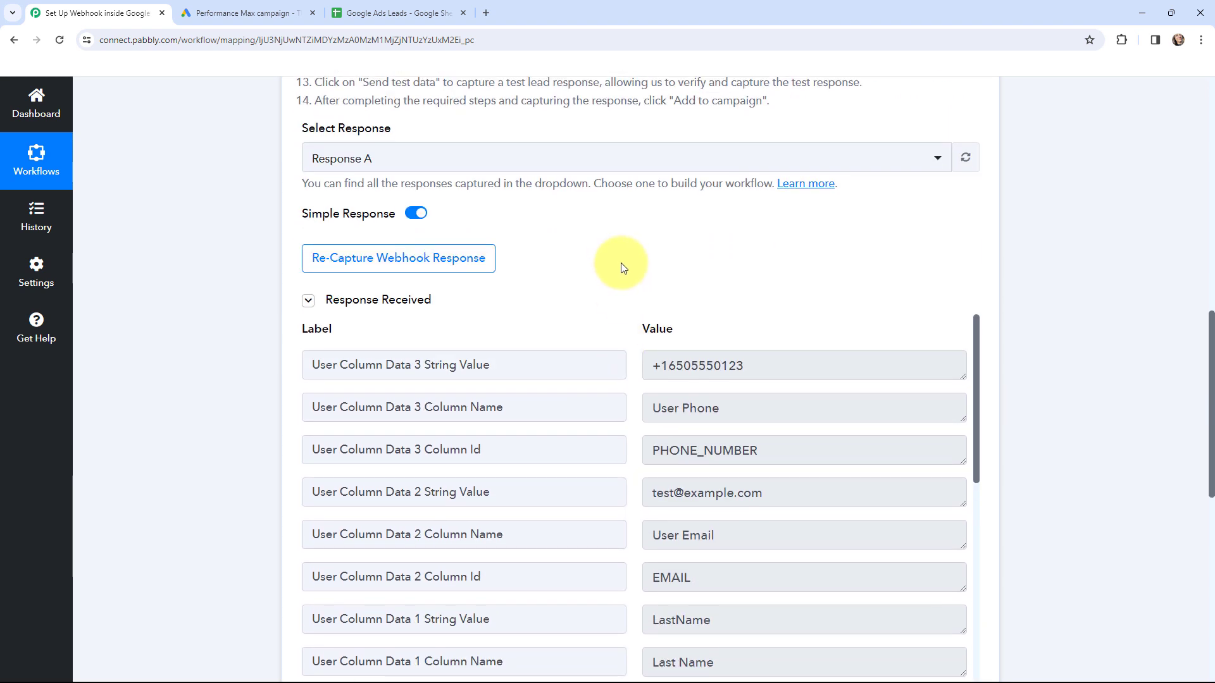
scroll(624, 270, "down", 1)
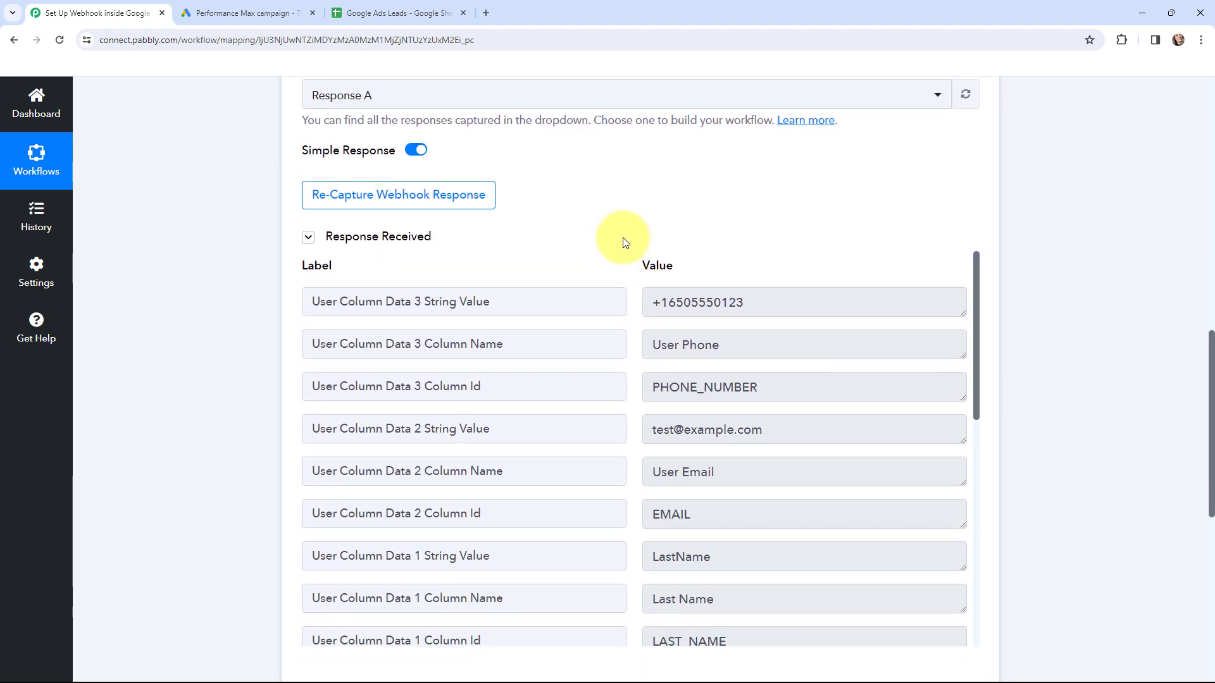
scroll(622, 254, "down", 1)
left_click_drag(647, 238, 789, 238)
left_click_drag(785, 369, 624, 366)
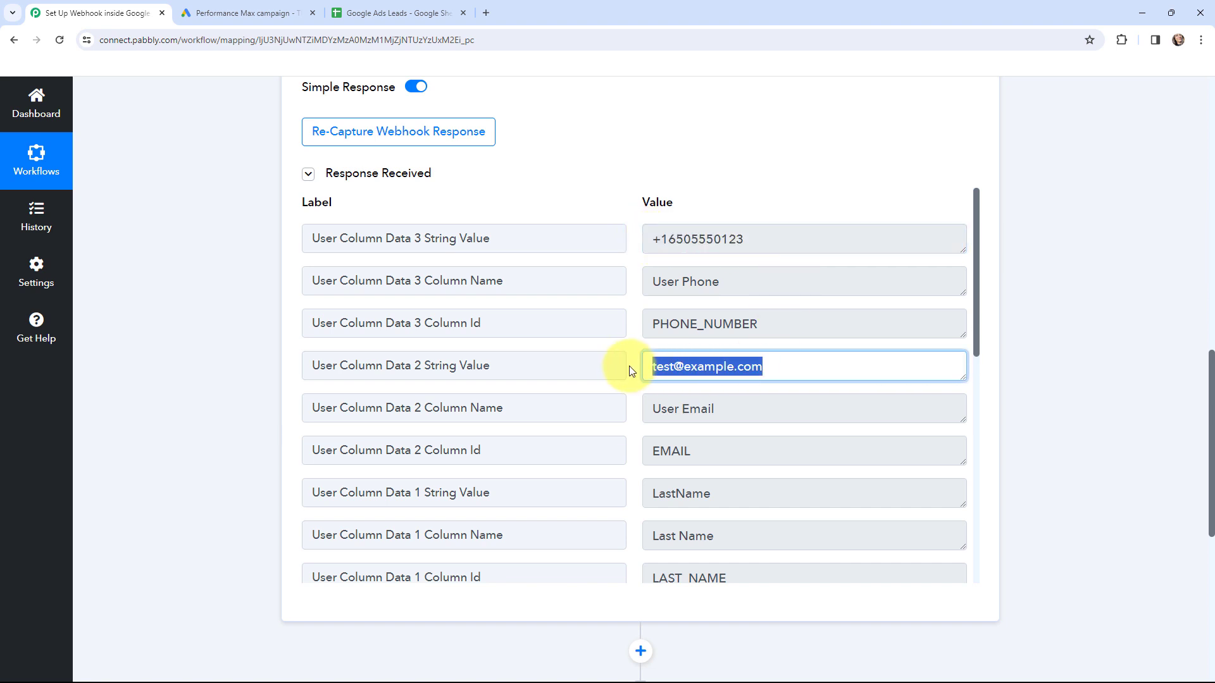
scroll(615, 324, "down", 1)
scroll(615, 324, "down", 1)
left_click_drag(732, 366, 638, 367)
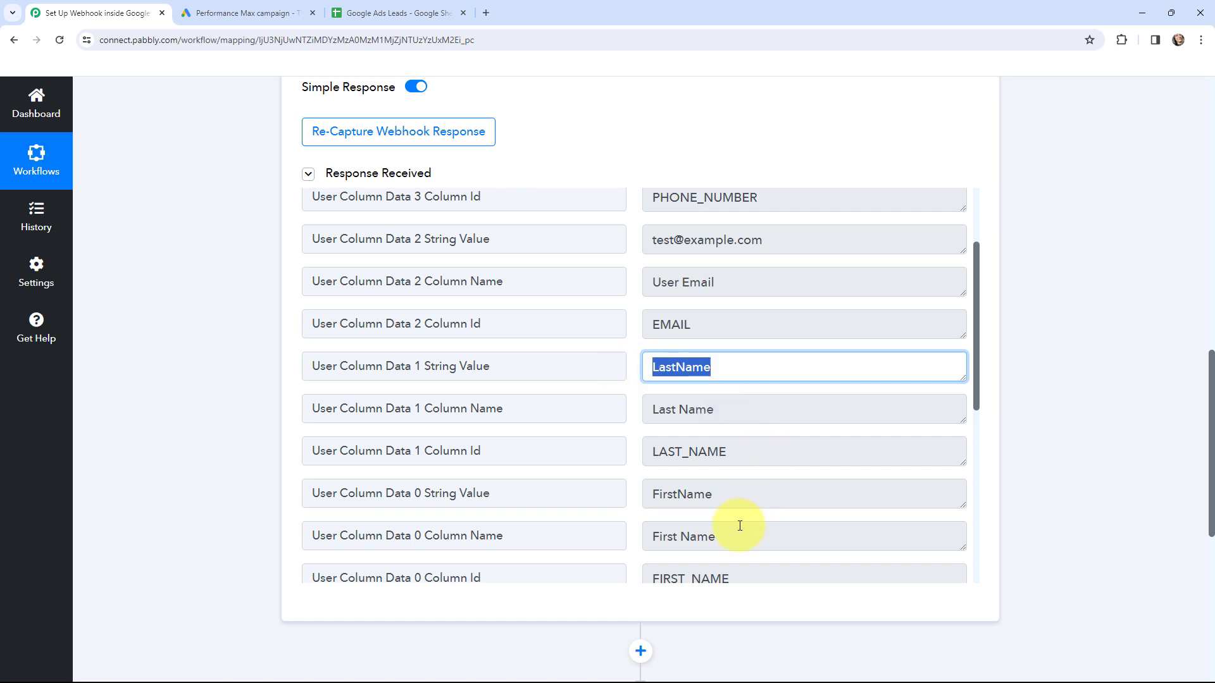
left_click_drag(738, 496, 636, 497)
left_click(632, 493)
Step: Collapse the Google Ads New Lead Form Entry trigger step
scroll(631, 473, "up", 1)
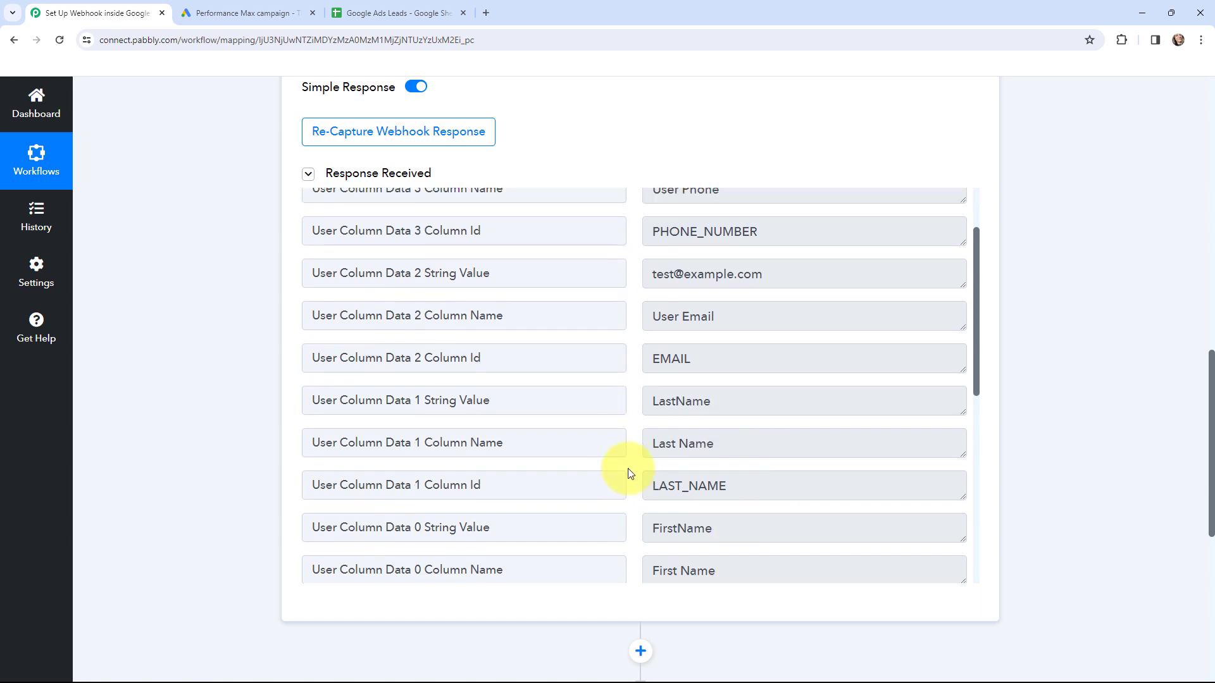
scroll(630, 473, "up", 3)
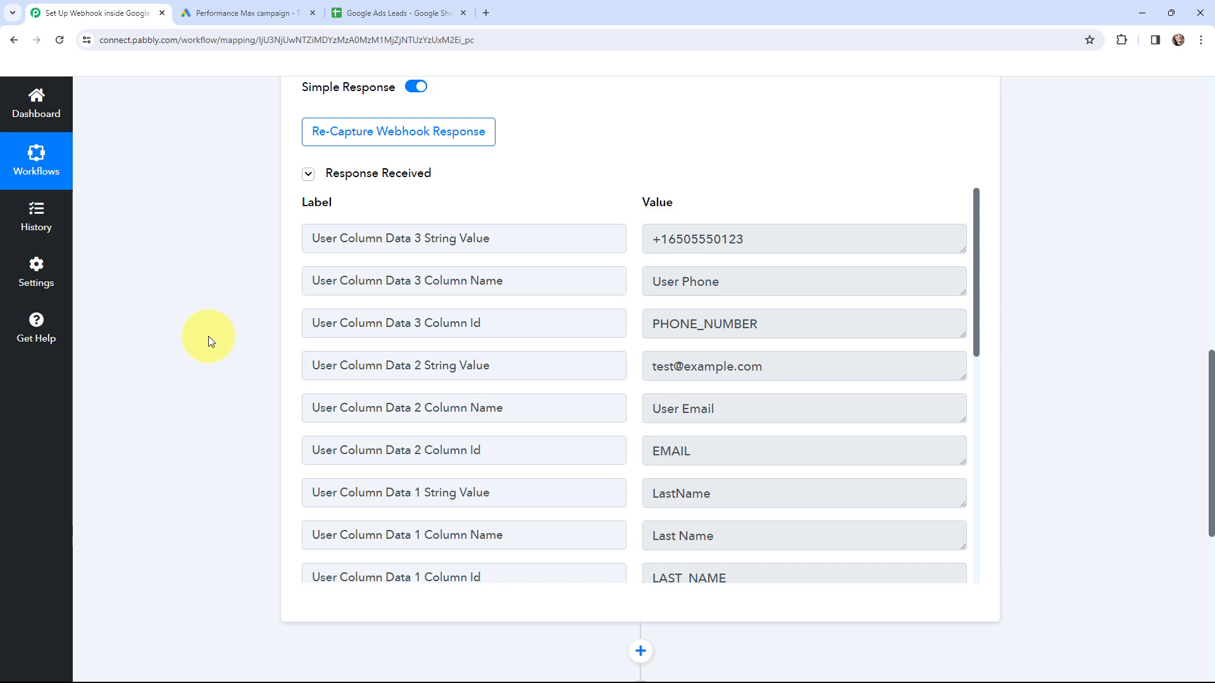
scroll(208, 336, "up", 14)
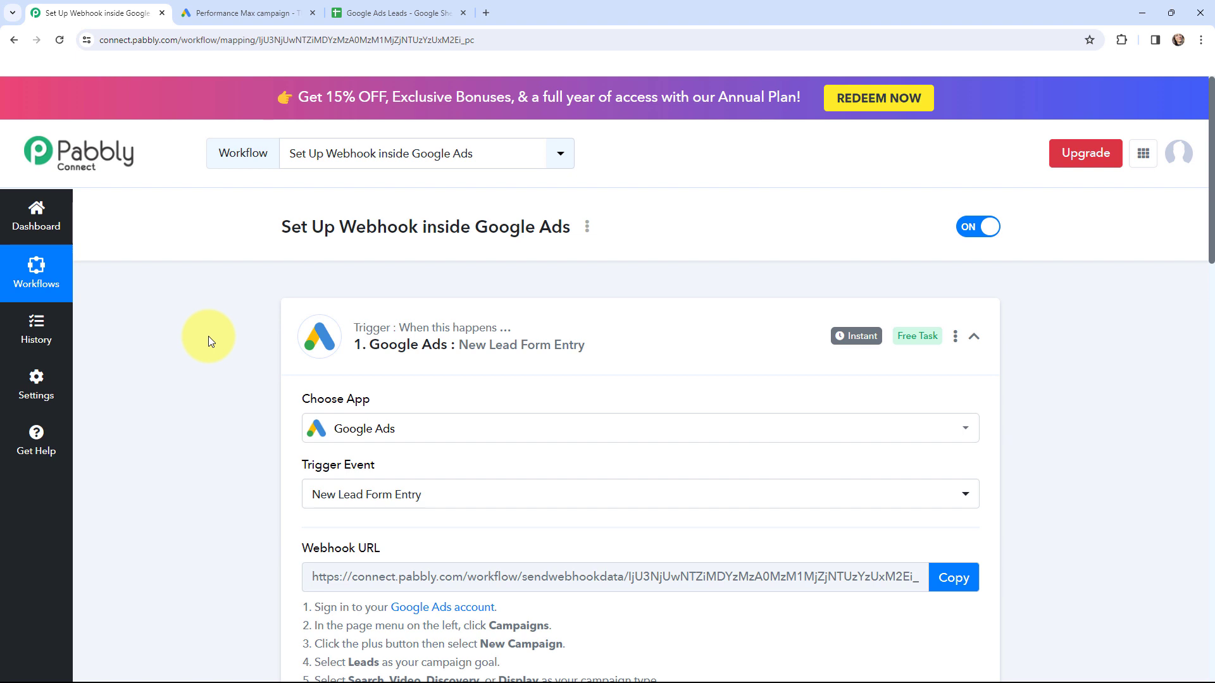
mouse_move(851, 348)
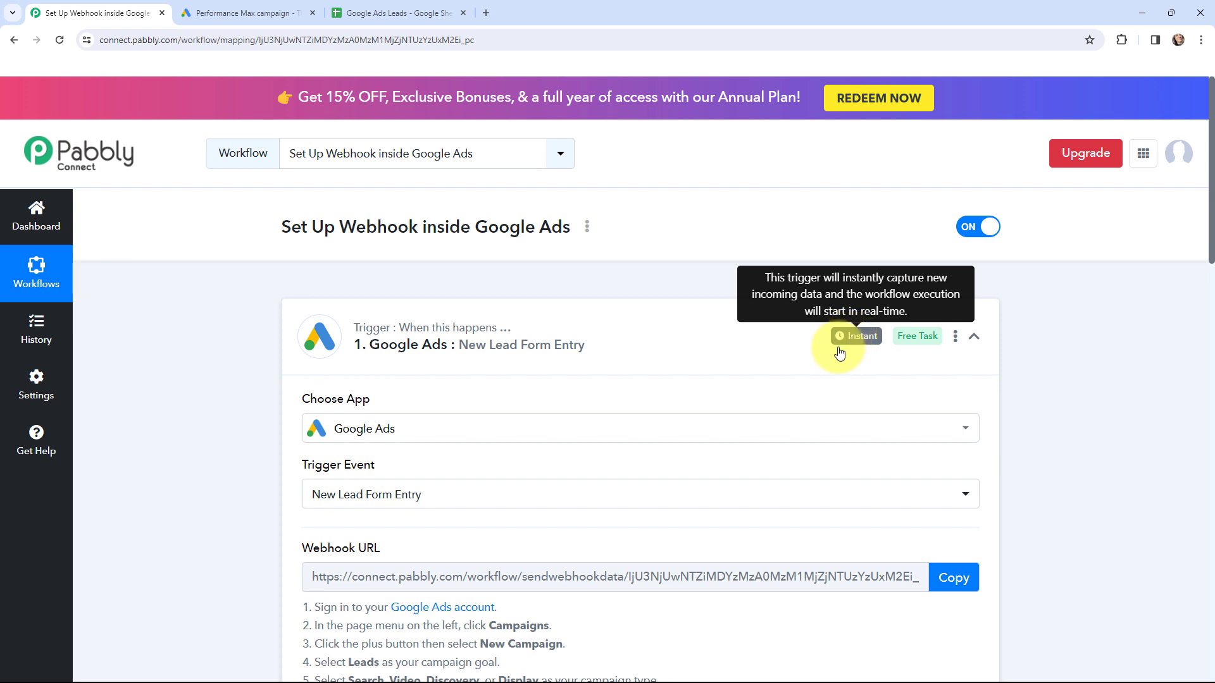
left_click(298, 330)
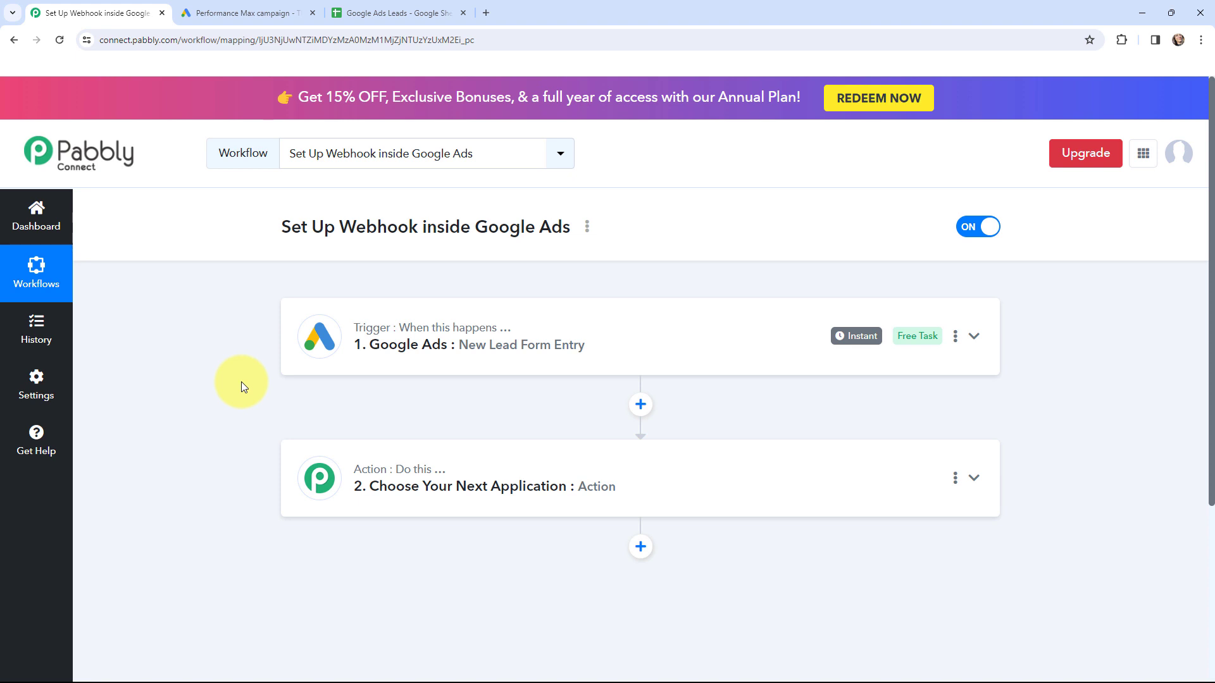
Step: Choose Google Sheets as the action app
left_click(375, 478)
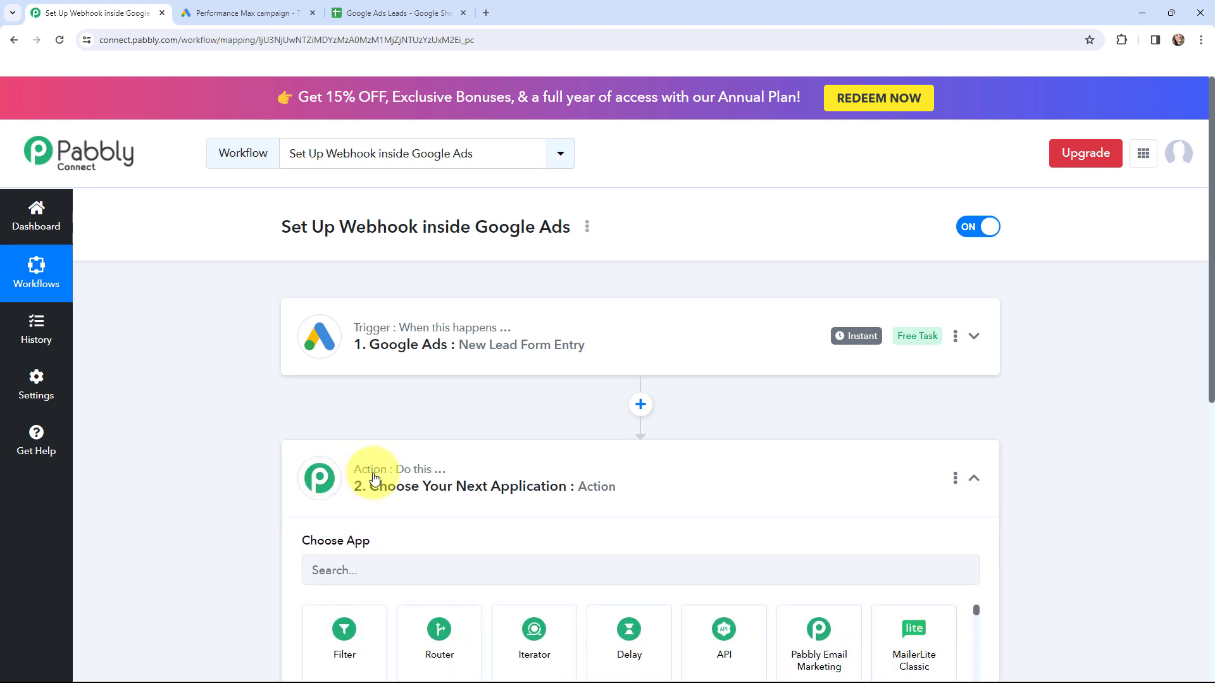
scroll(374, 478, "down", 3)
left_click(462, 358)
type("goog")
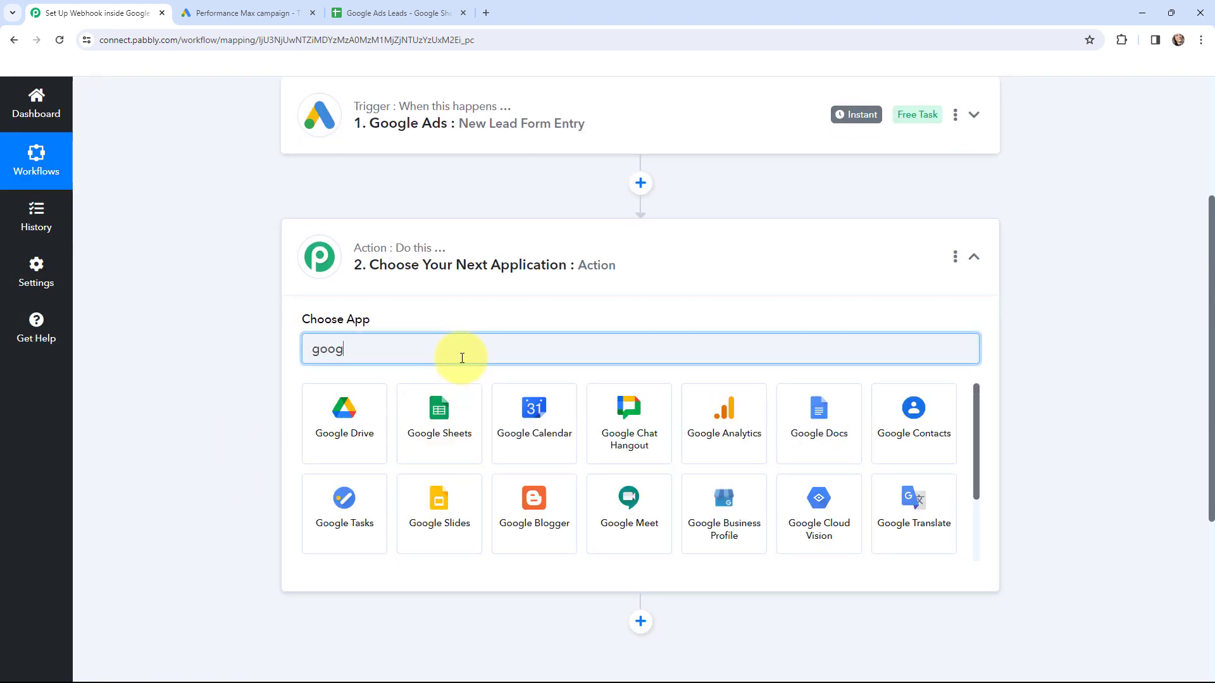
left_click(439, 410)
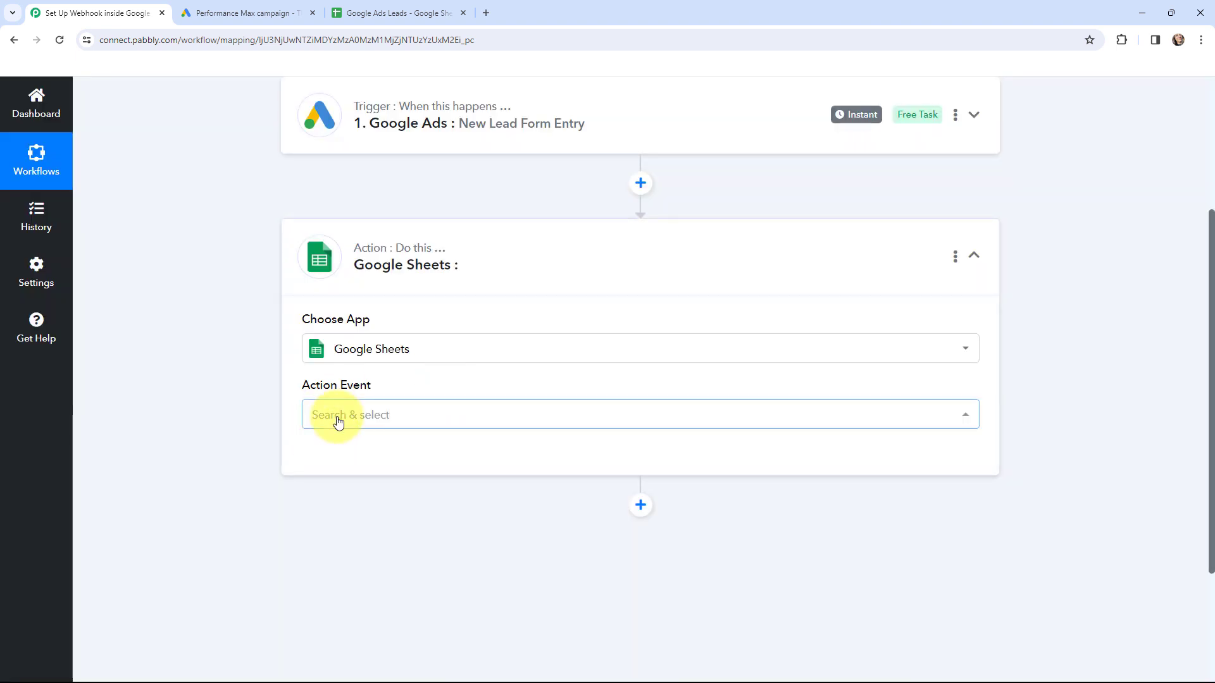
Step: Set the action event to Add New Row and start a new Google Sheets connection
left_click(336, 418)
scroll(418, 279, "down", 5)
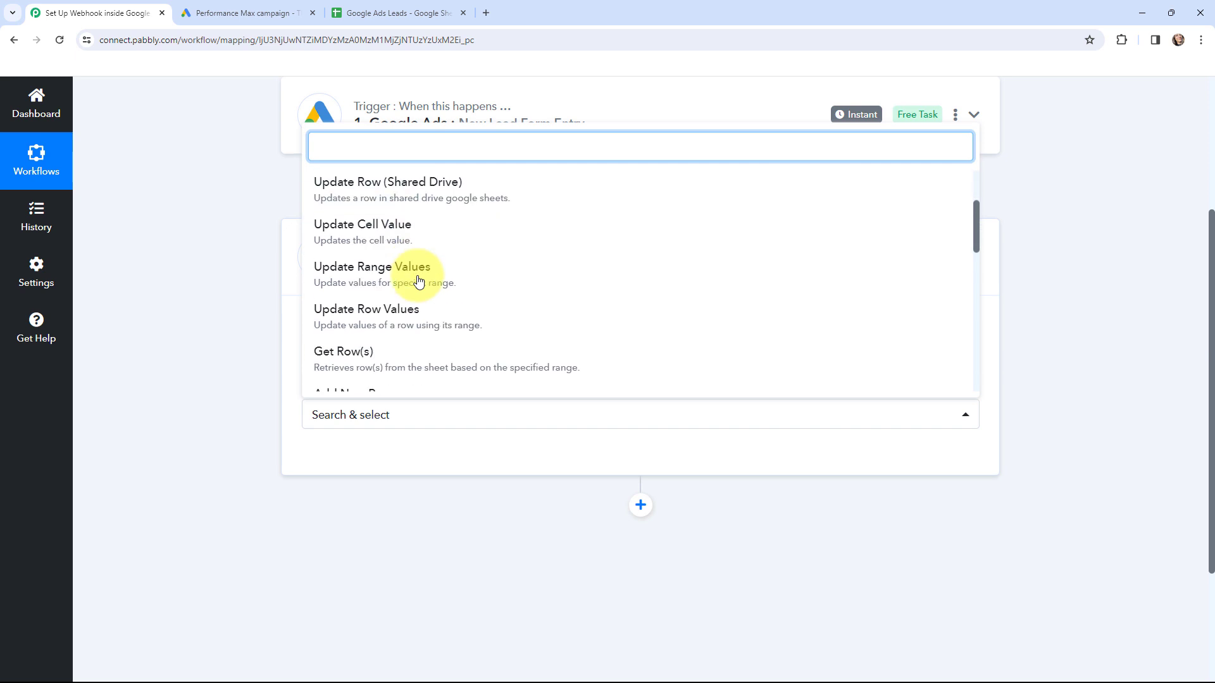
left_click(397, 221)
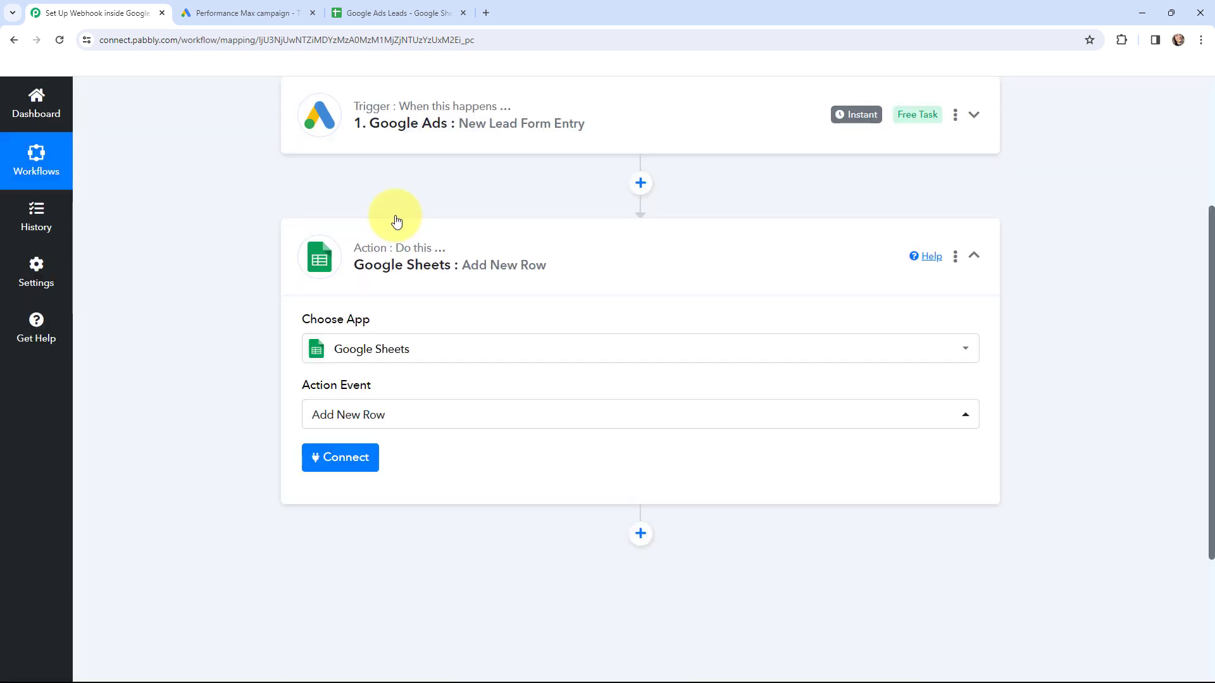
left_click(350, 464)
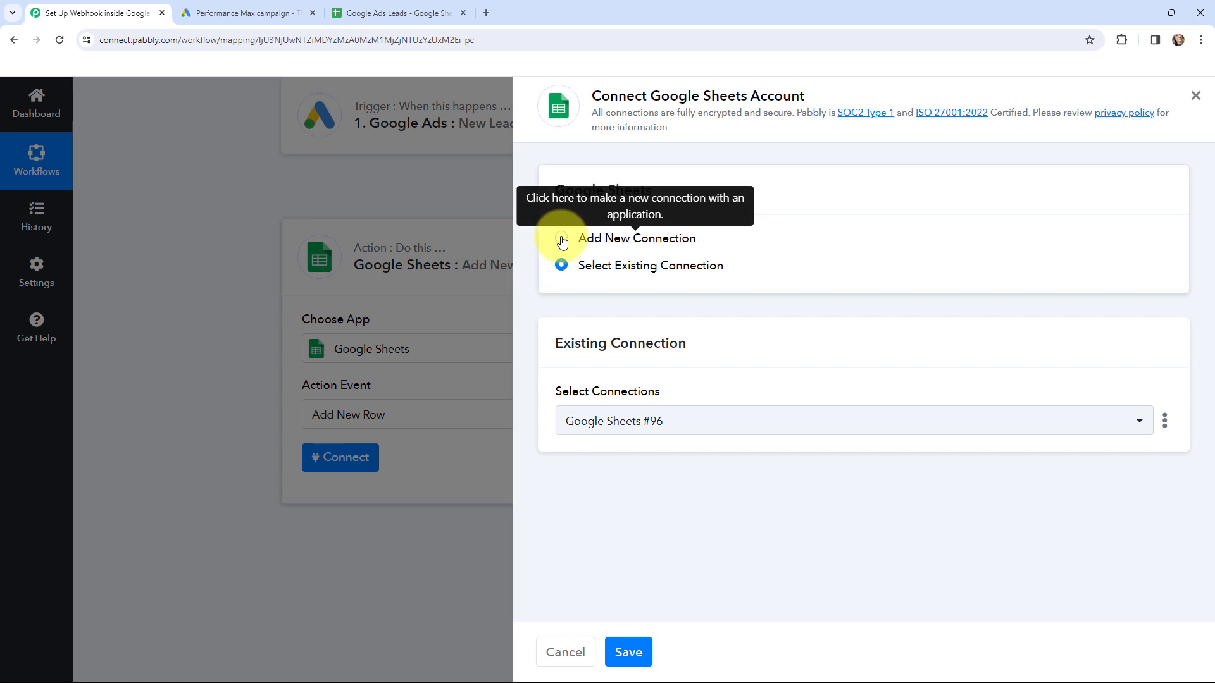
left_click(561, 239)
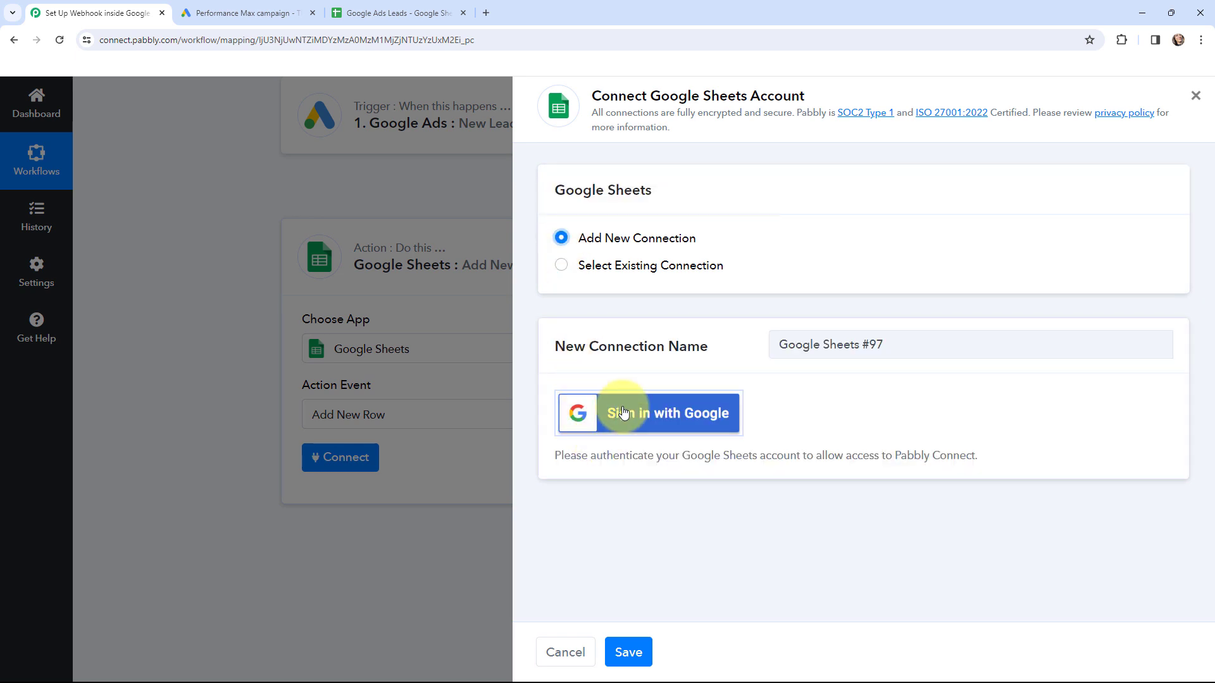
Step: Sign in with Google and authorize Pabbly Connect to access Google Sheets
left_click(623, 413)
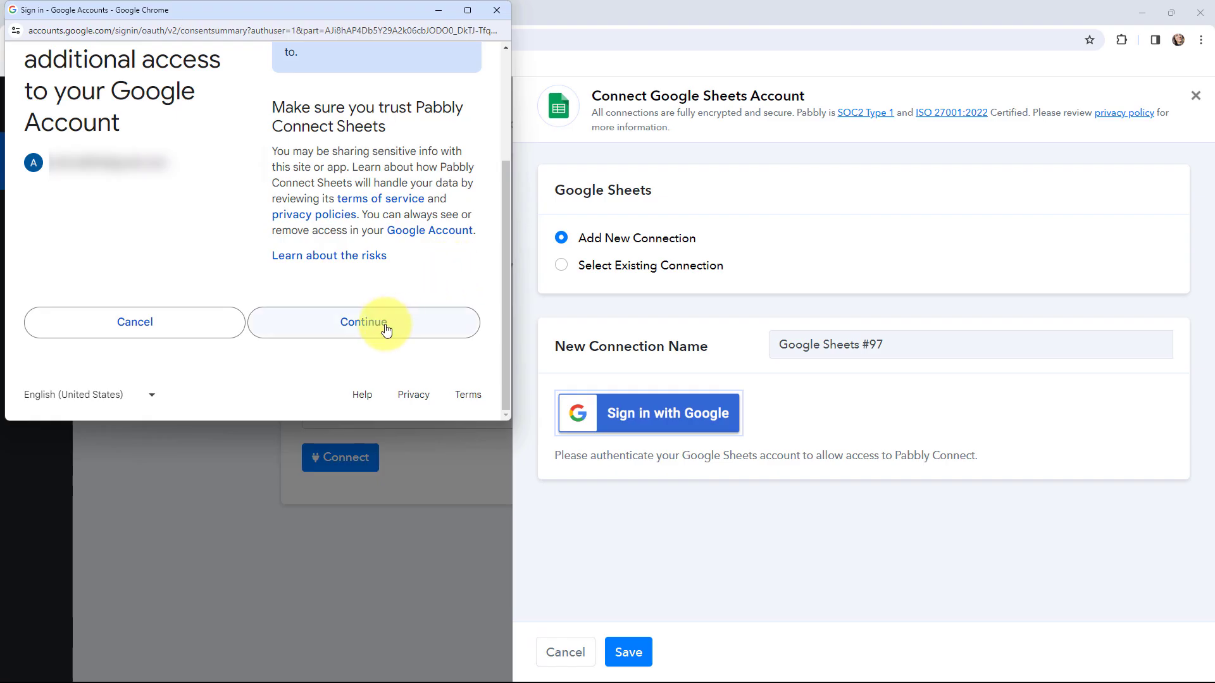
left_click(386, 330)
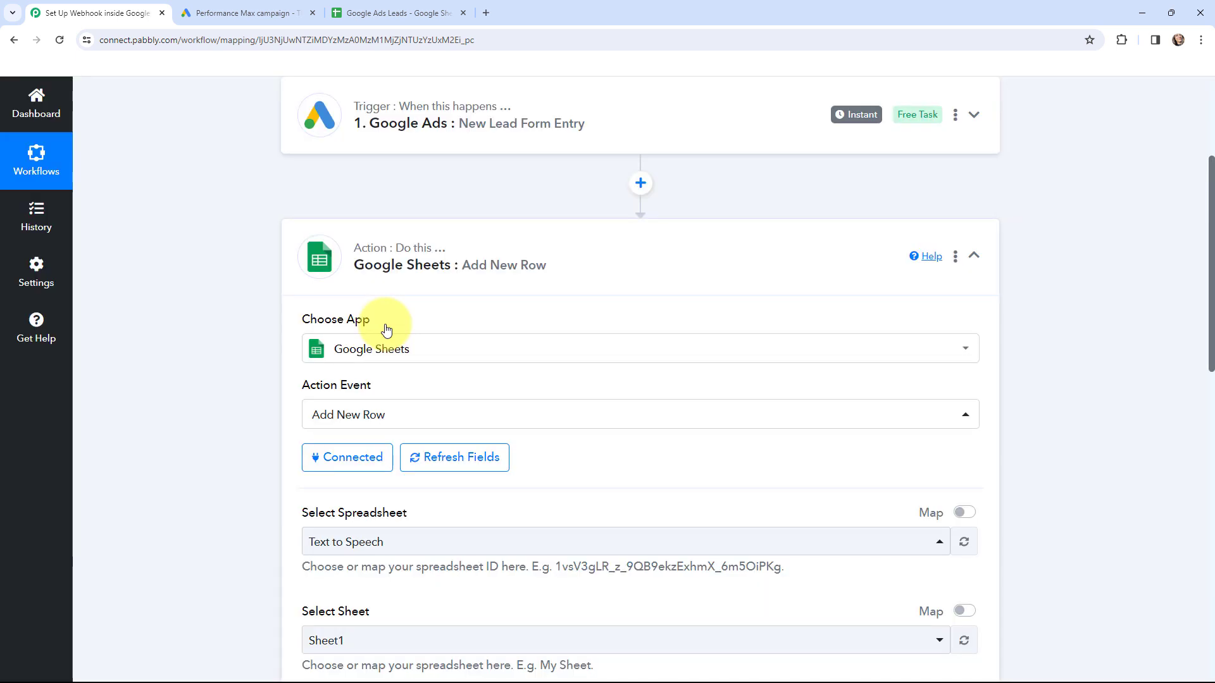
Step: Select the Google Ads Leads spreadsheet with Sheet1, checking its column headers
scroll(386, 329, "down", 2)
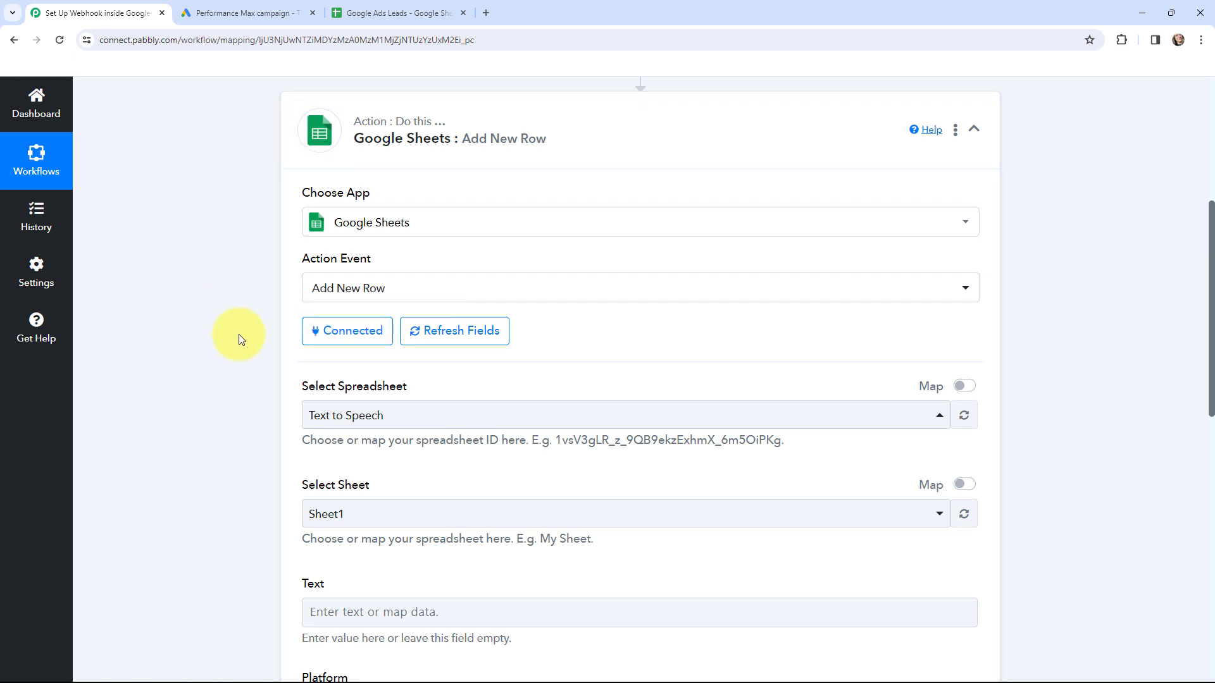
left_click(378, 13)
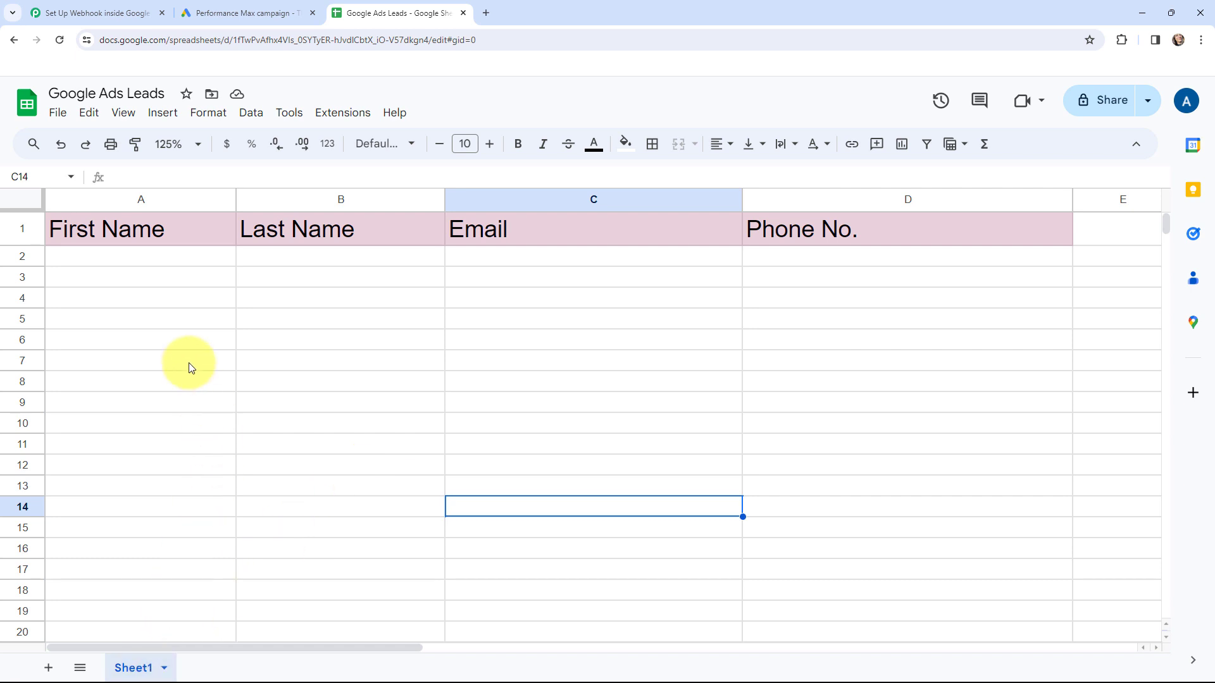
left_click(111, 13)
left_click(347, 415)
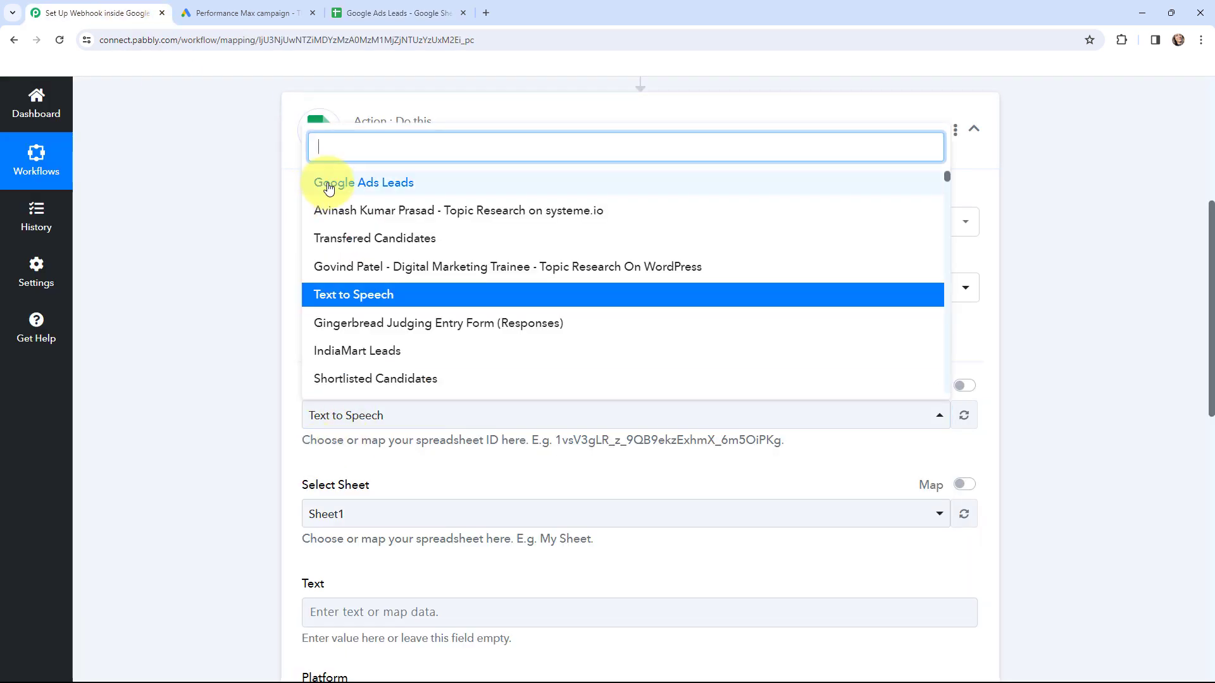
left_click(329, 183)
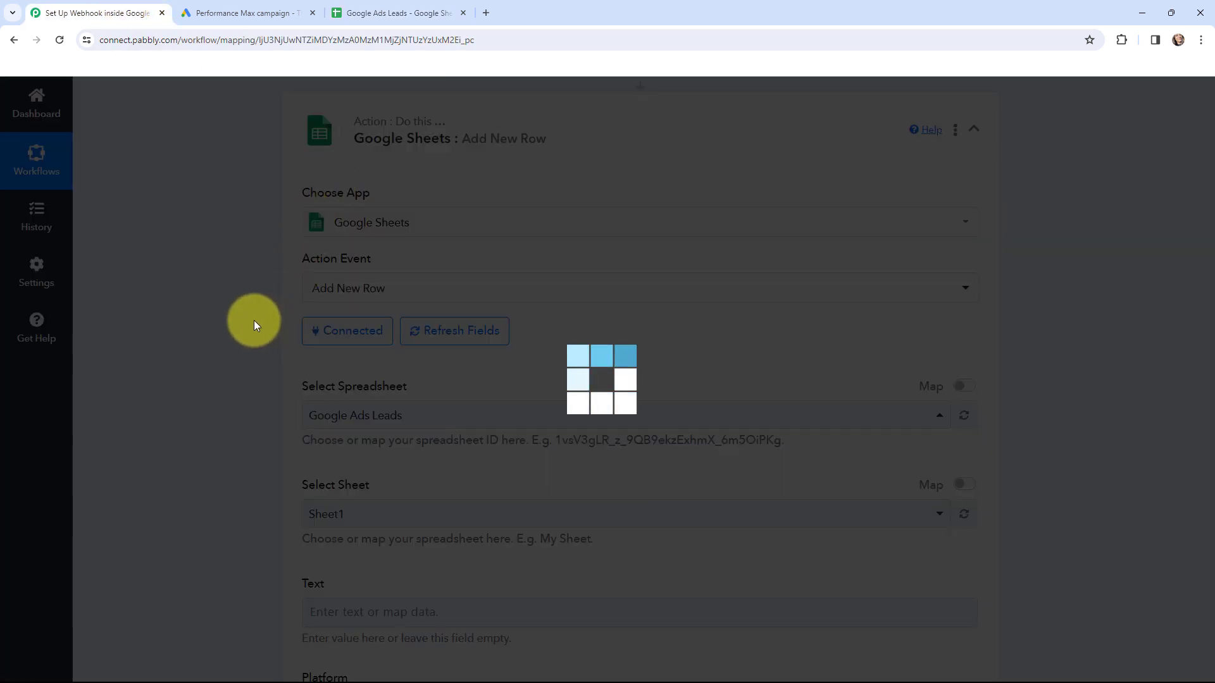
scroll(250, 320, "down", 2)
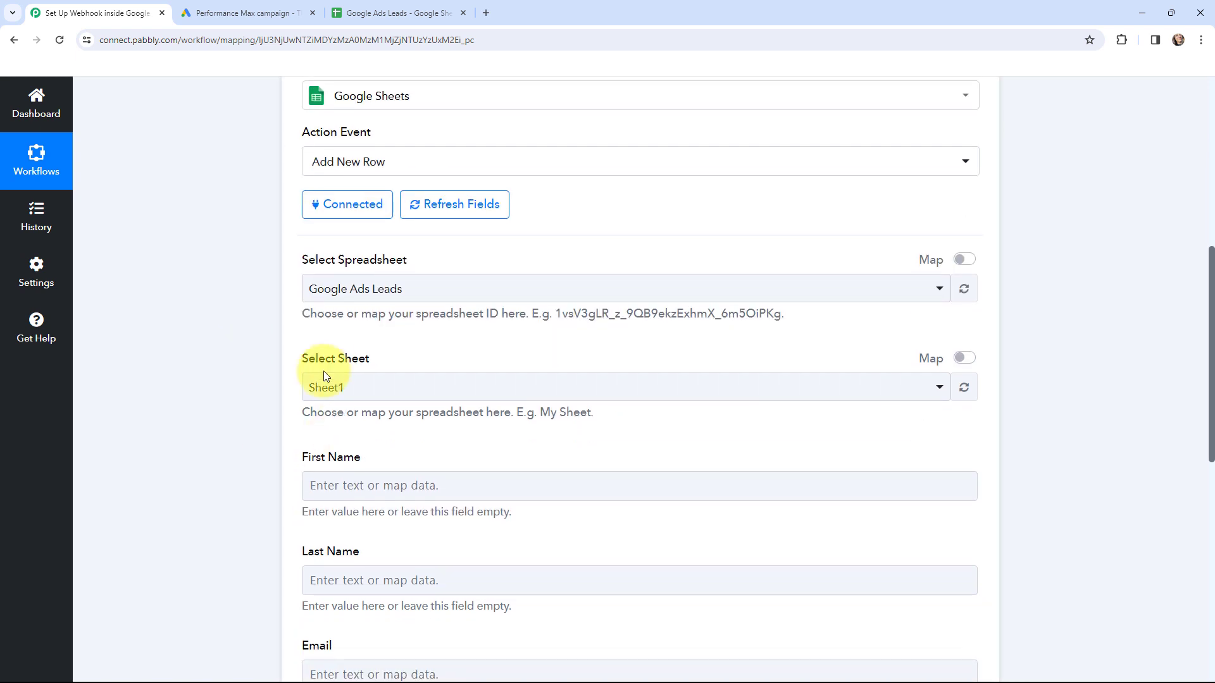
left_click(405, 13)
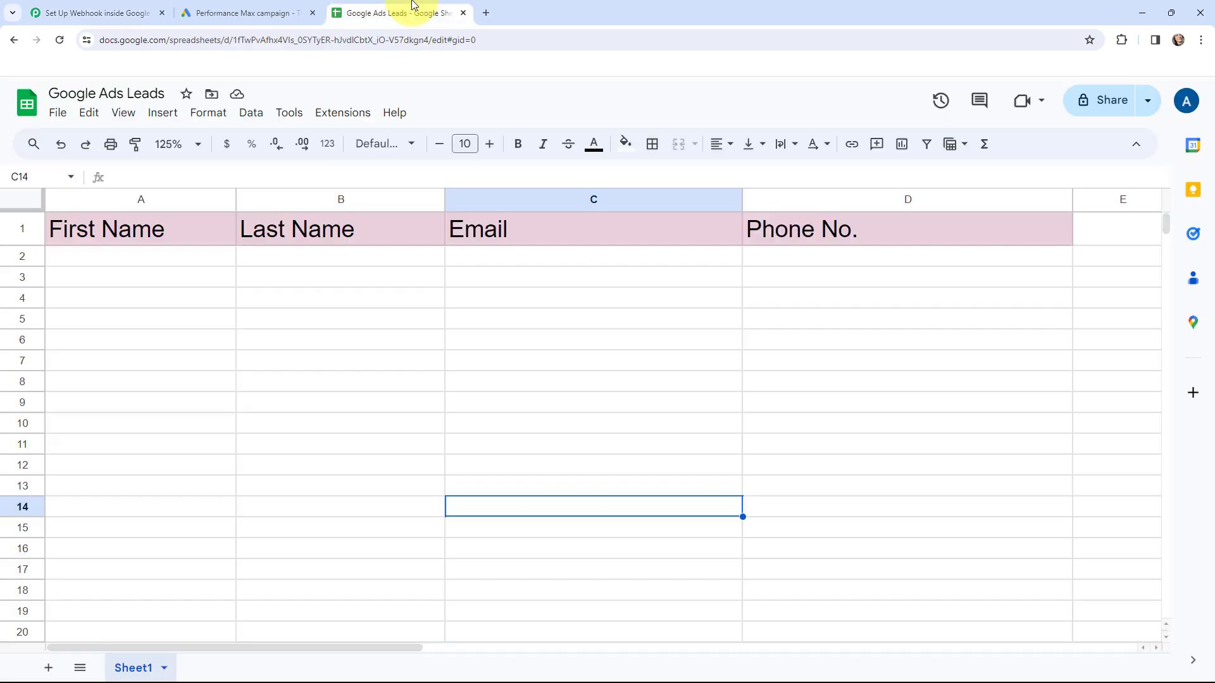
left_click(101, 5)
scroll(243, 343, "down", 4)
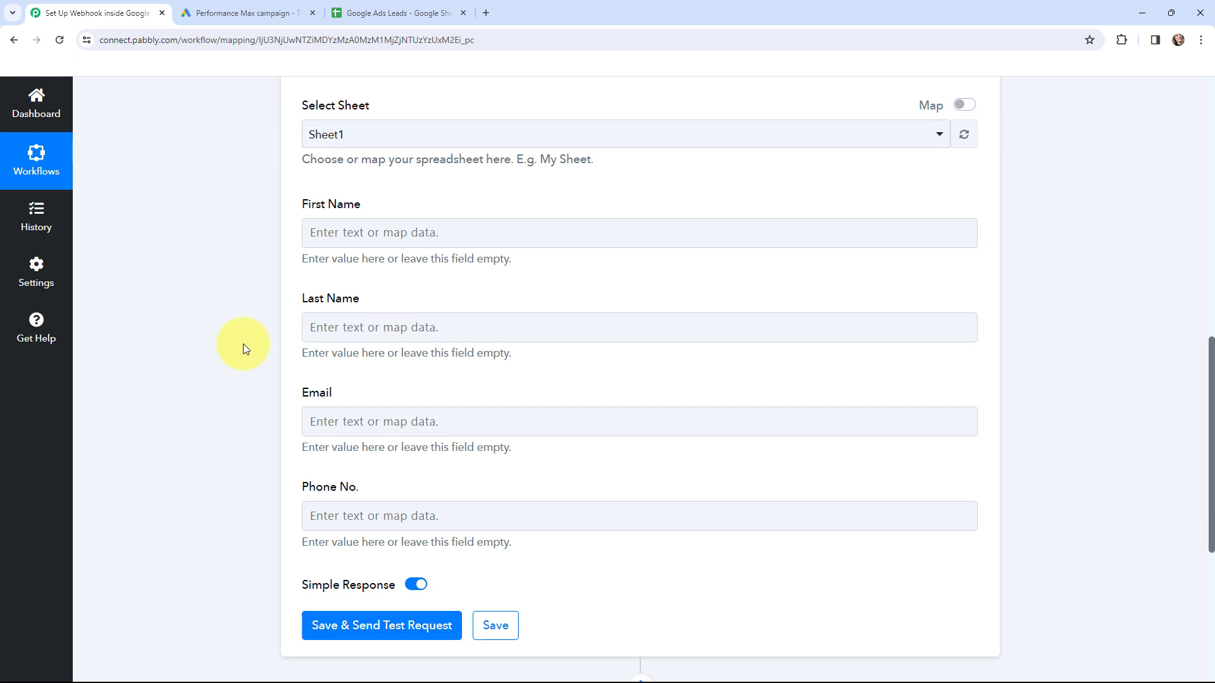
Step: Map First Name and Last Name to the lead form entry's first and last name string values
scroll(243, 344, "down", 1)
left_click(320, 169)
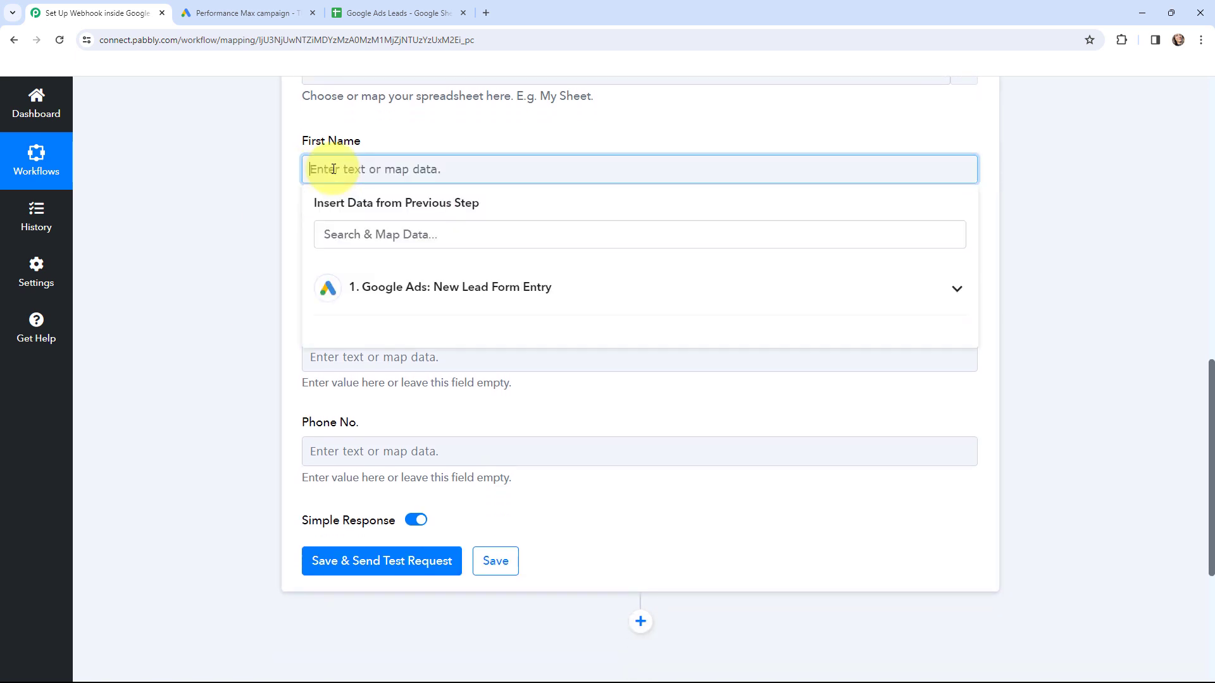
left_click(355, 289)
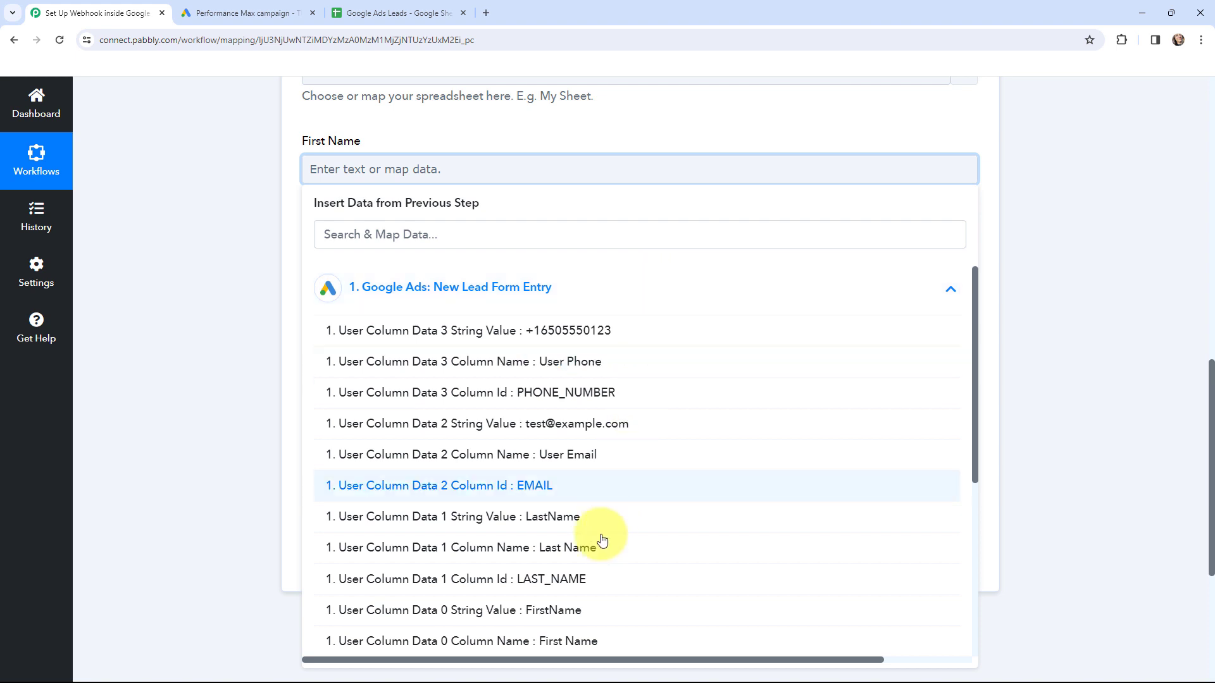
left_click(557, 611)
left_click(295, 285)
left_click(355, 271)
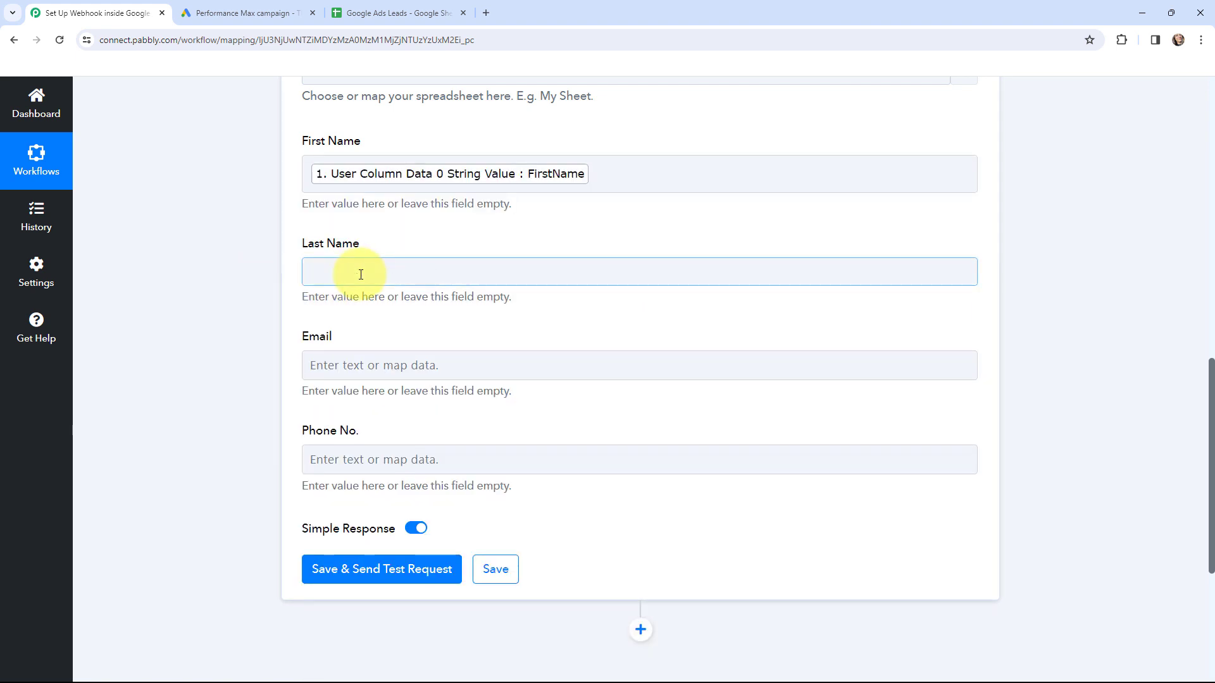
left_click(395, 392)
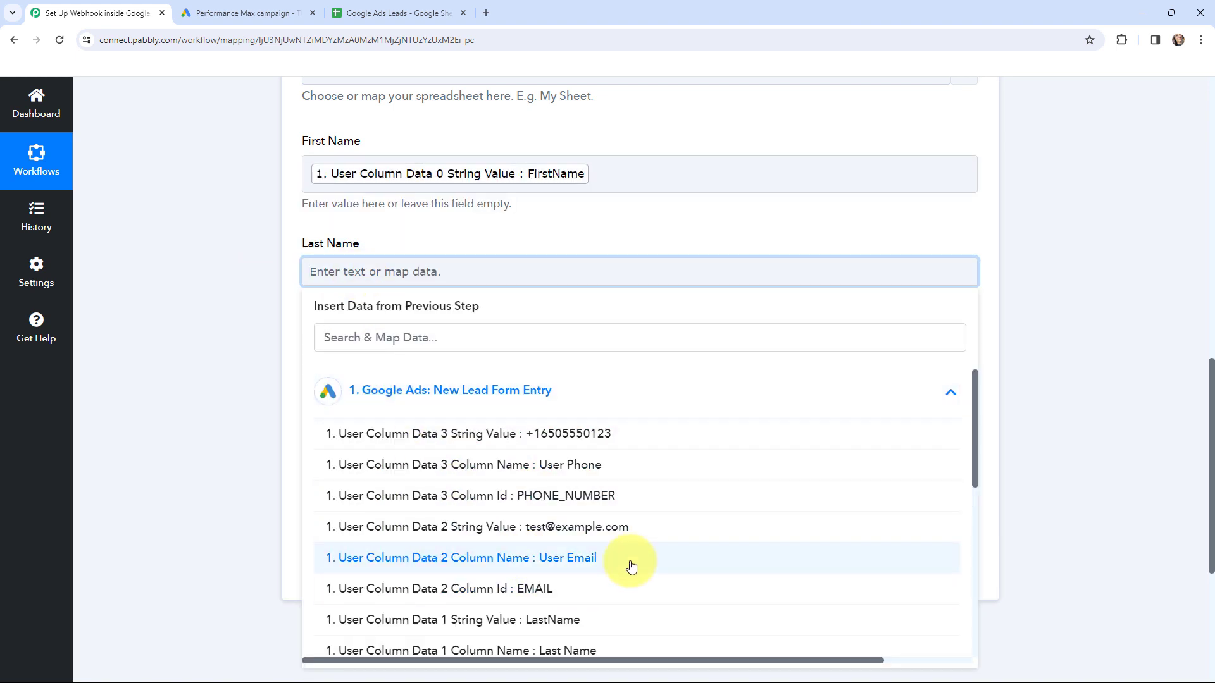
scroll(629, 563, "down", 1)
left_click(561, 556)
left_click(261, 348)
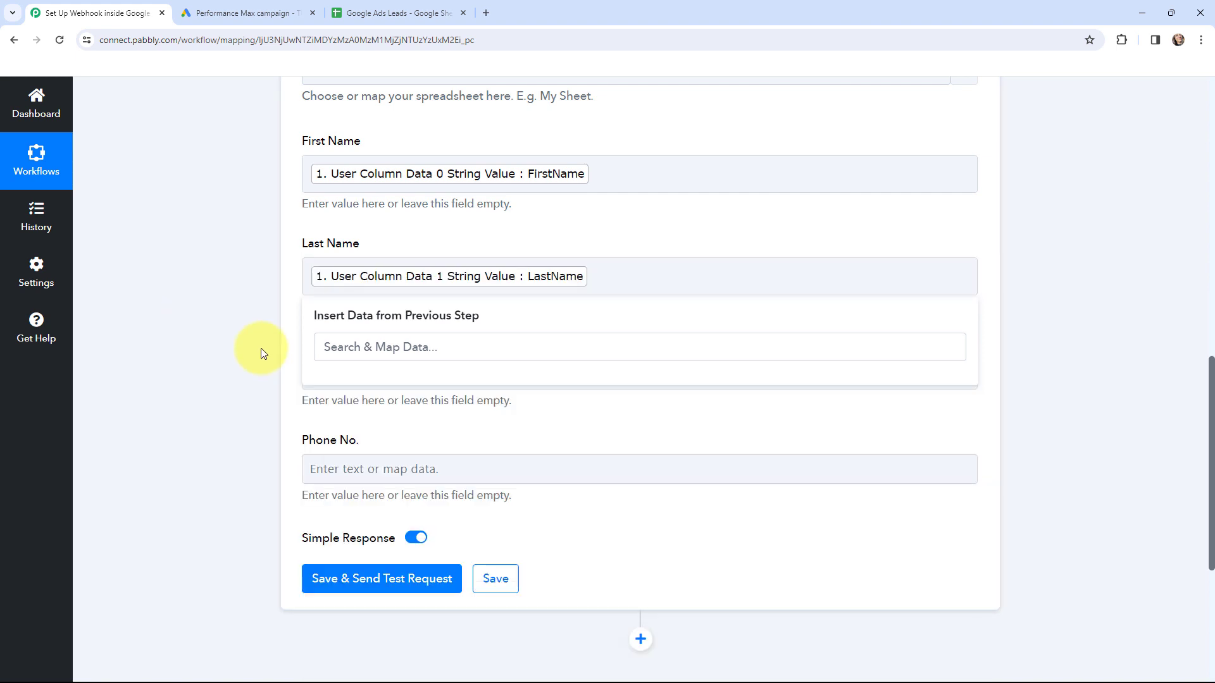
Step: Map Email and Phone No. to the lead form entry's email and phone string values
left_click(393, 373)
left_click(377, 493)
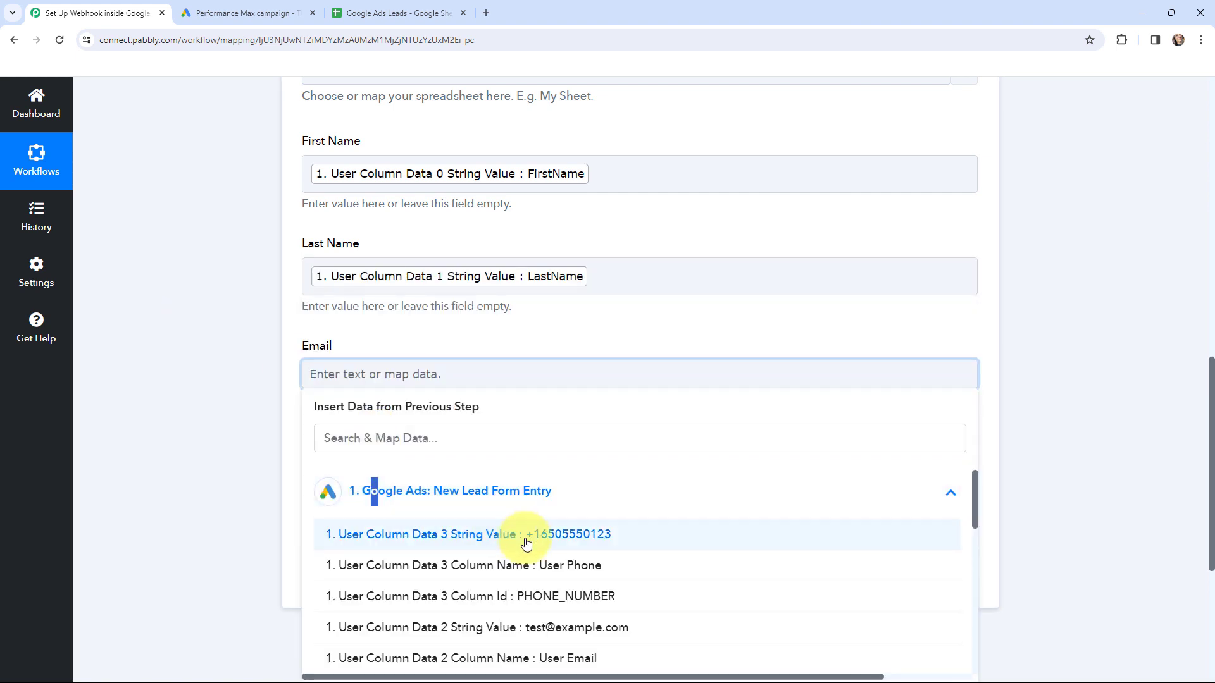
left_click(602, 627)
left_click(250, 455)
left_click(372, 484)
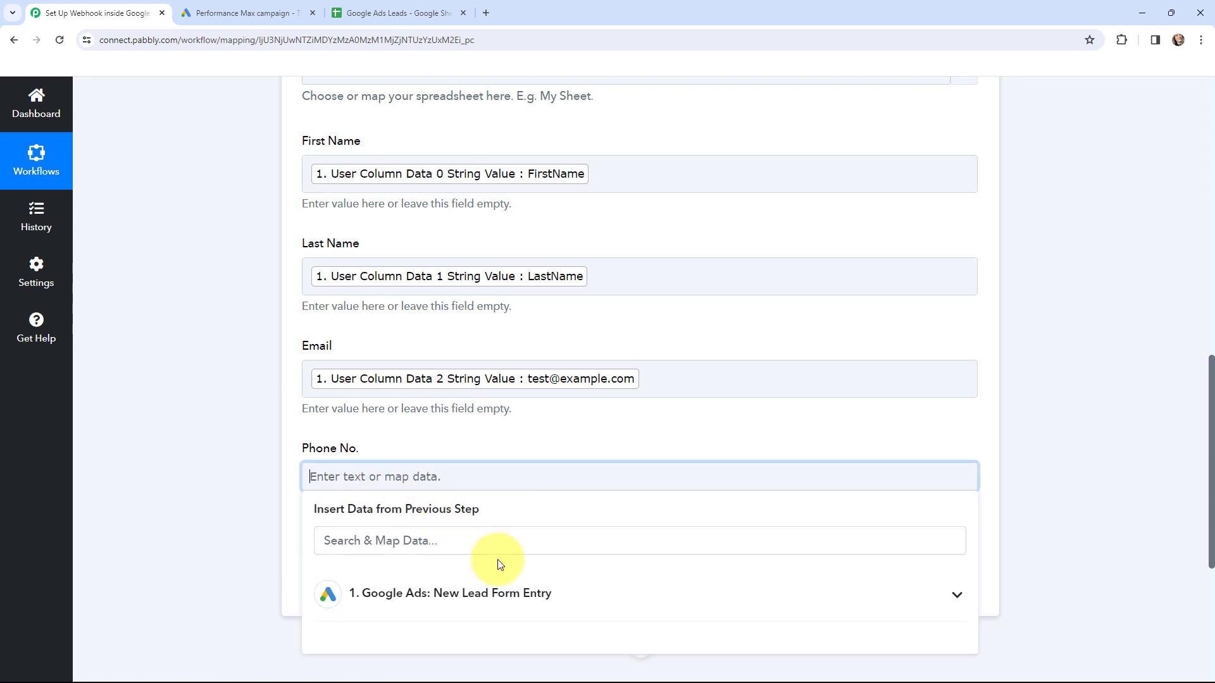
left_click(526, 592)
left_click(557, 634)
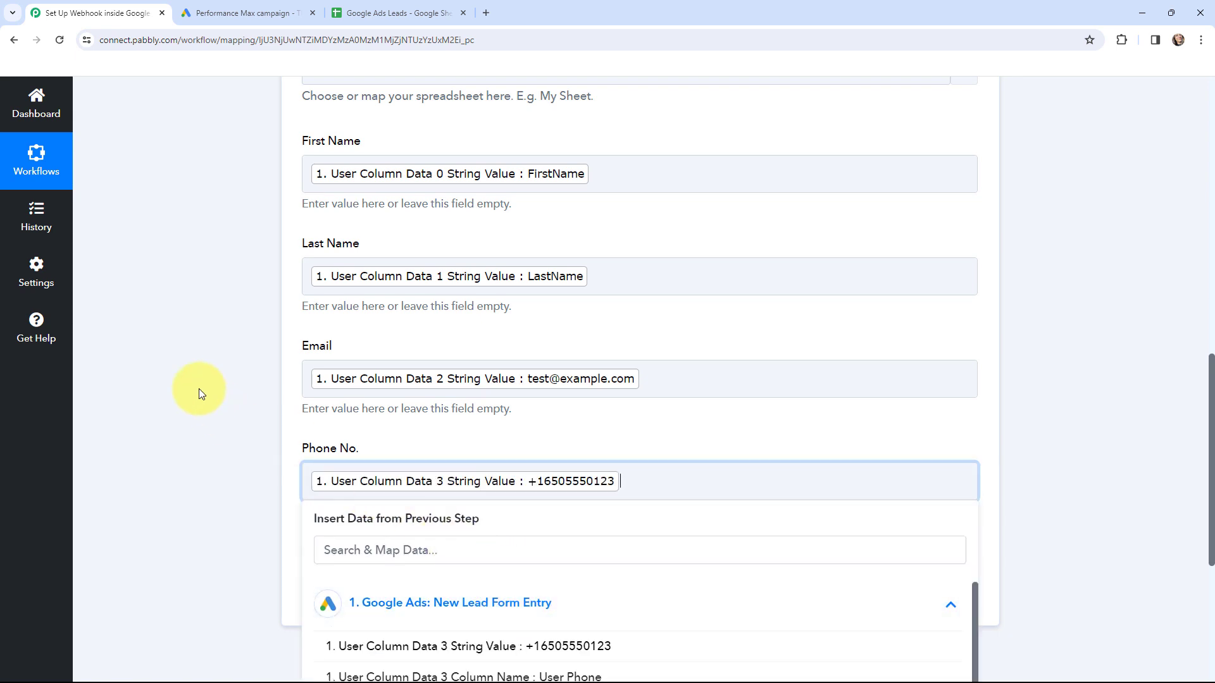
left_click(202, 389)
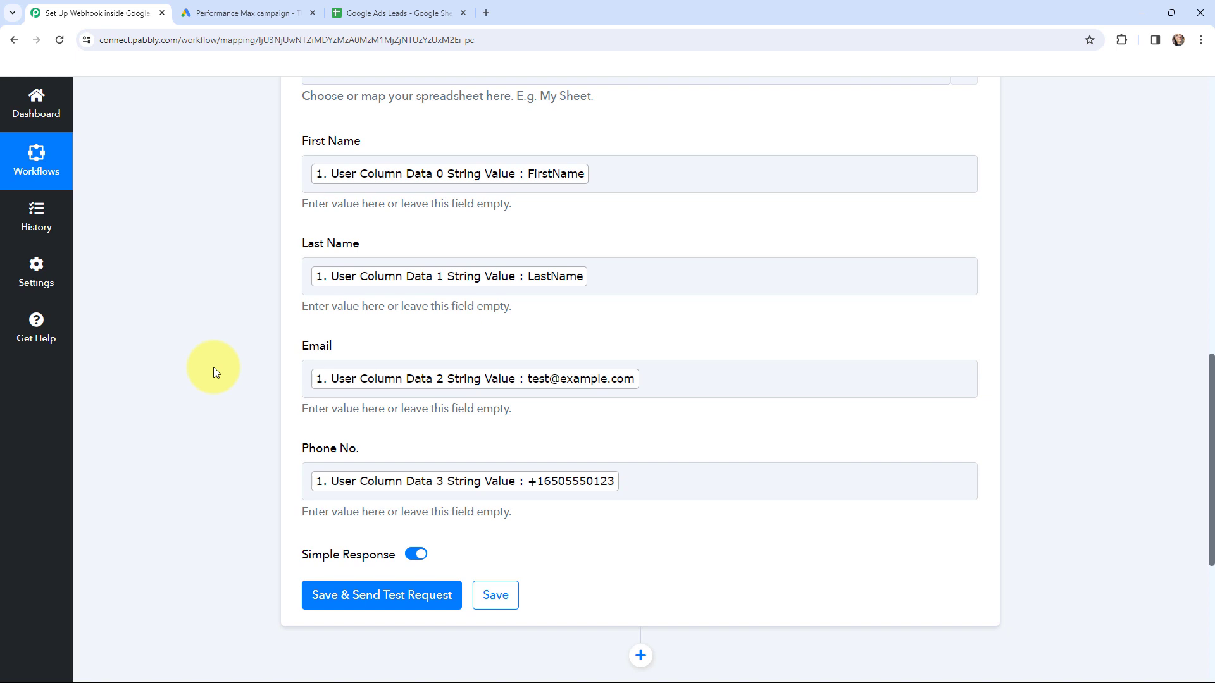
Step: Save and send a test request, then check the sample lead in row 2 of Google Ads Leads
scroll(214, 367, "down", 3)
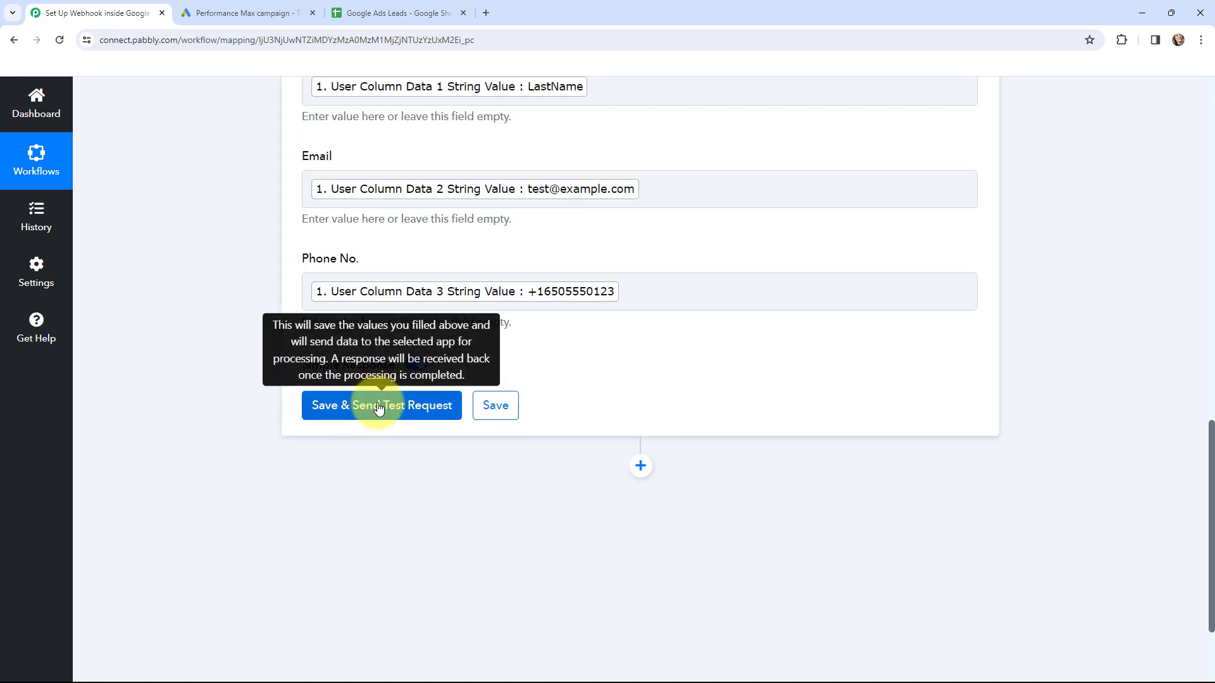
left_click(379, 406)
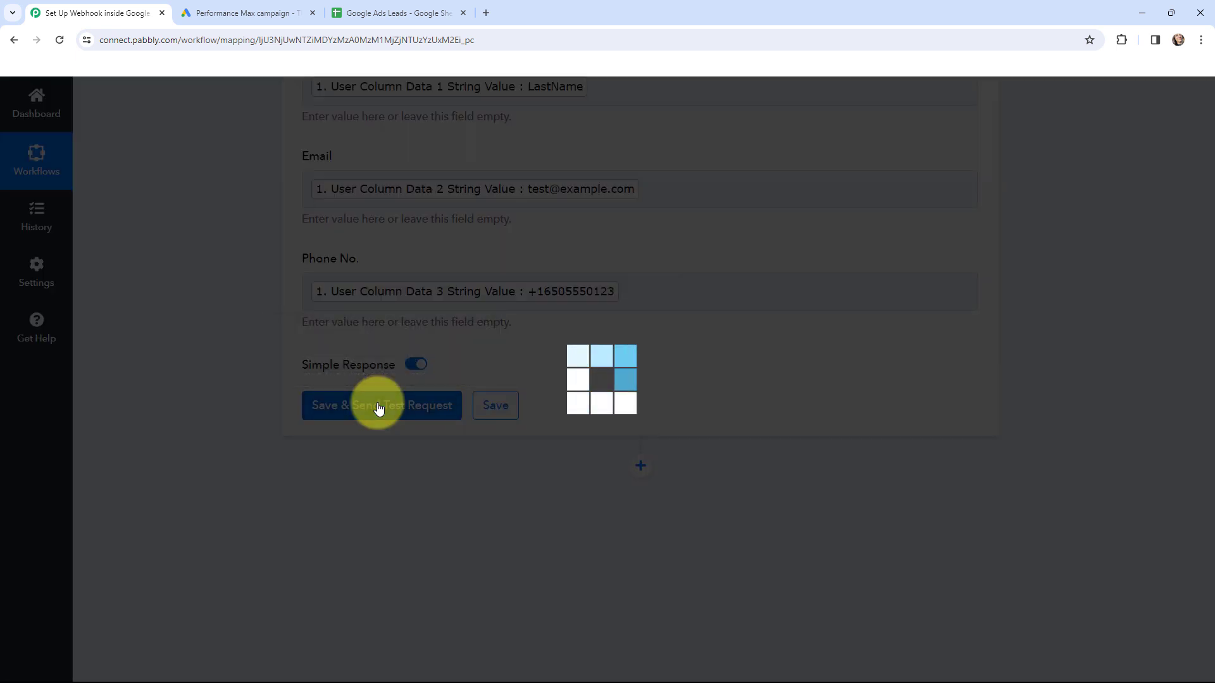
scroll(617, 389, "down", 3)
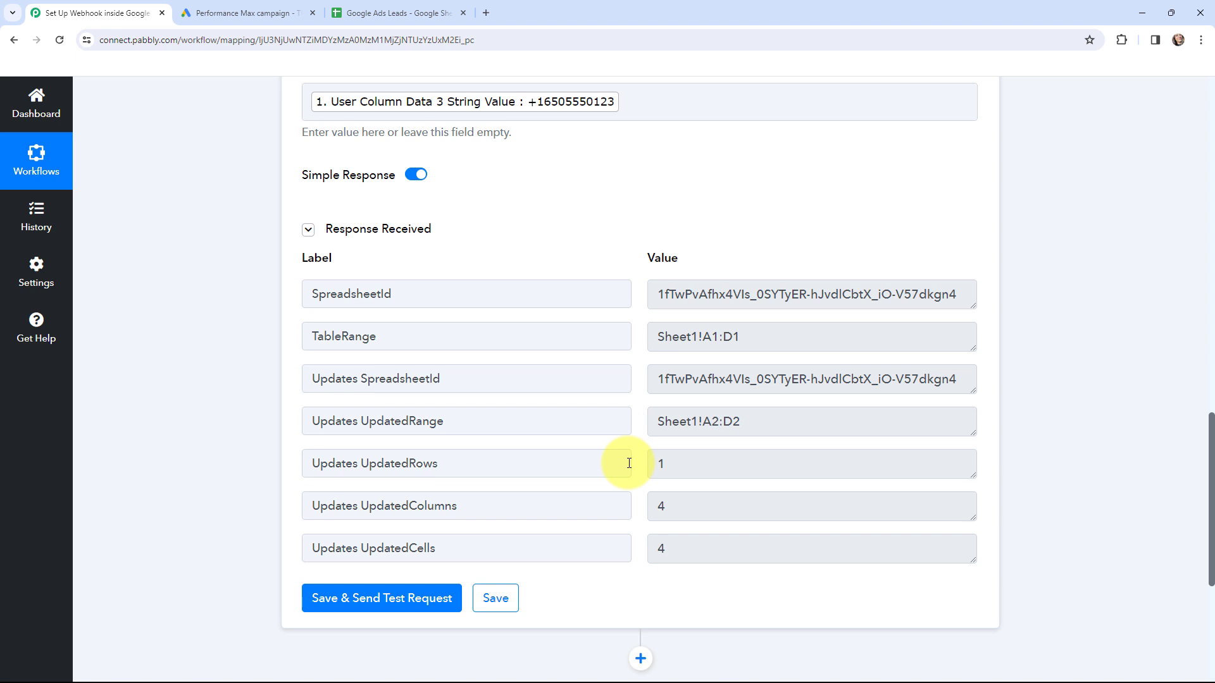
key("ctrl+3")
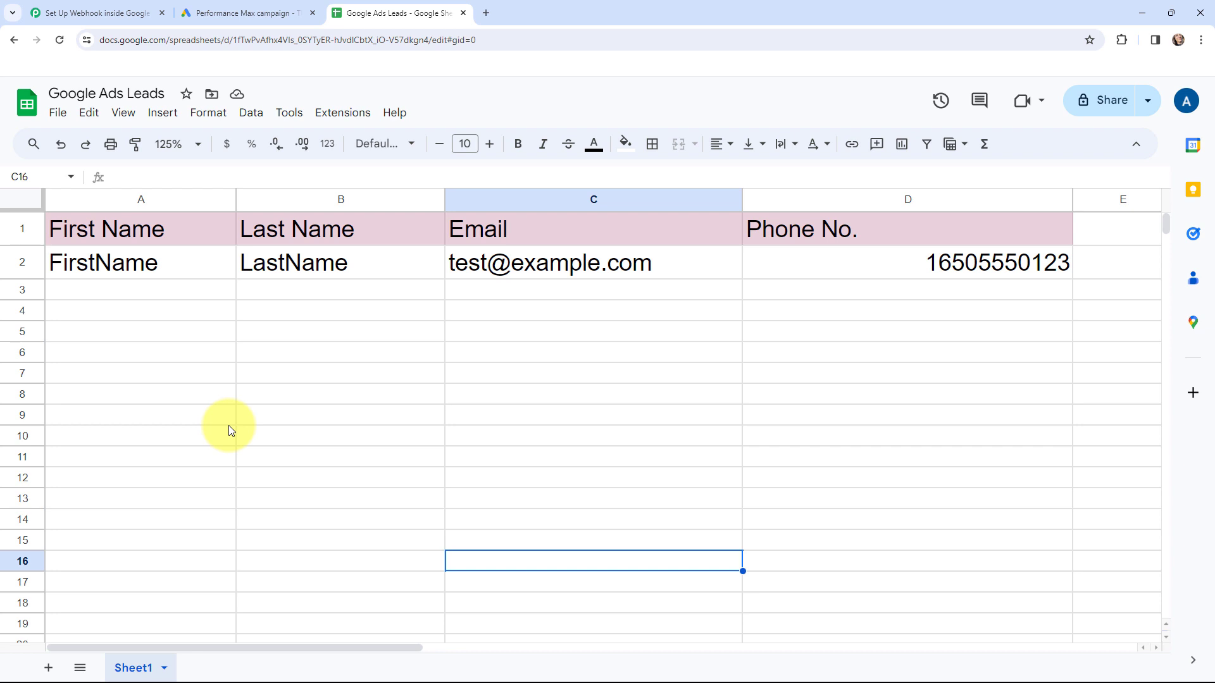
Step: Return to the Pabbly Connect workflow tab from the Google Sheets tab
key("ctrl+1")
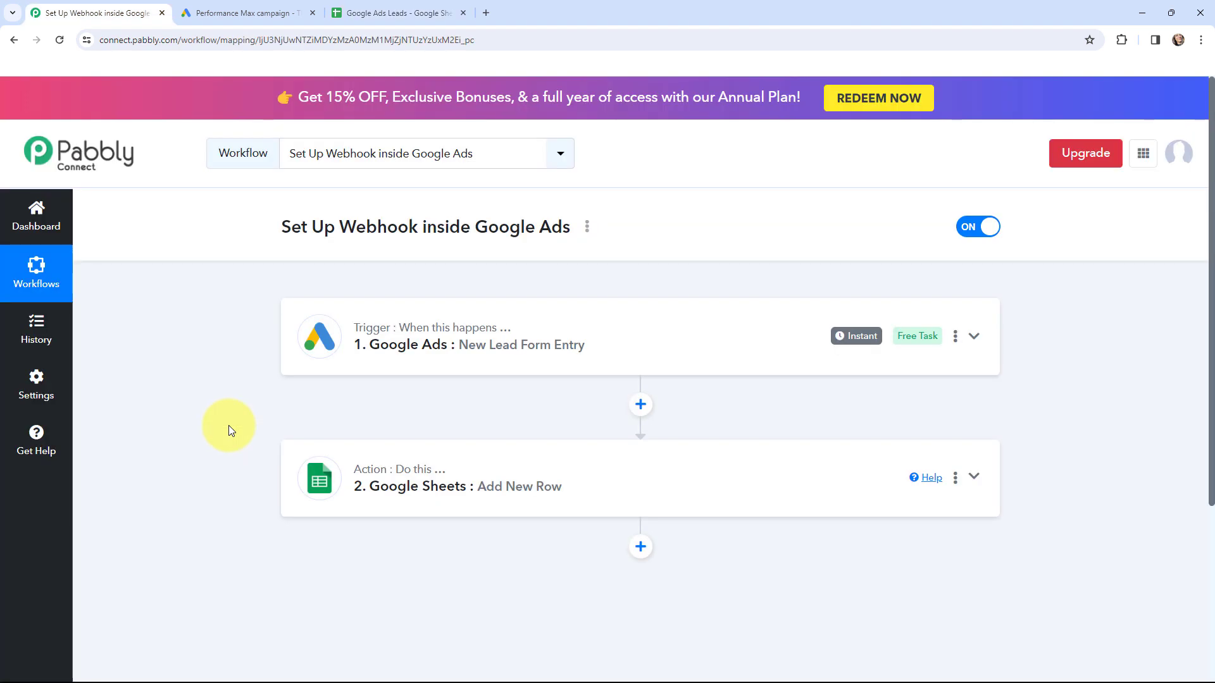